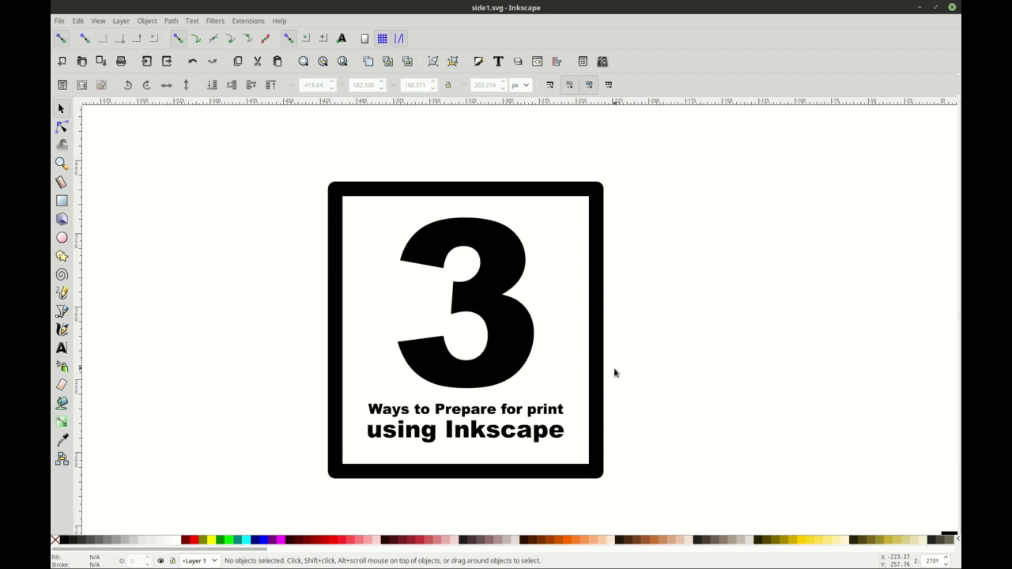
# Delete the framed "3 Ways to Prepare for print using Inkscape" graphic beside the business card.
pyautogui.keyDown('ctrl'); pyautogui.scroll(-4, 613, 374); pyautogui.keyUp('ctrl')
pyautogui.click(576, 346)
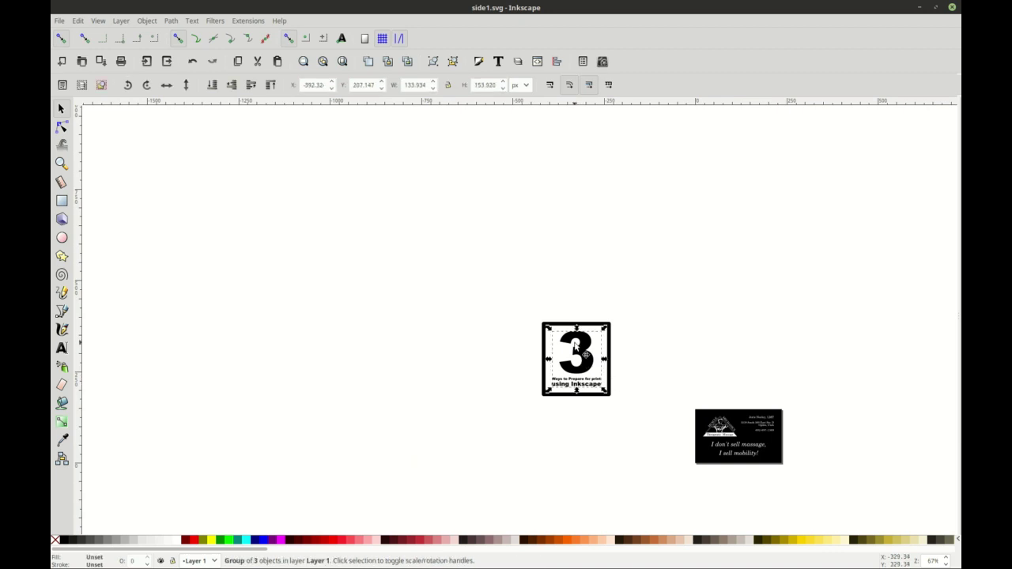
pyautogui.moveTo(533, 310); pyautogui.dragTo(632, 410)
pyautogui.press('Delete')
pyautogui.keyDown('shift'); pyautogui.hscroll(3, 578, 394); pyautogui.keyUp('shift')
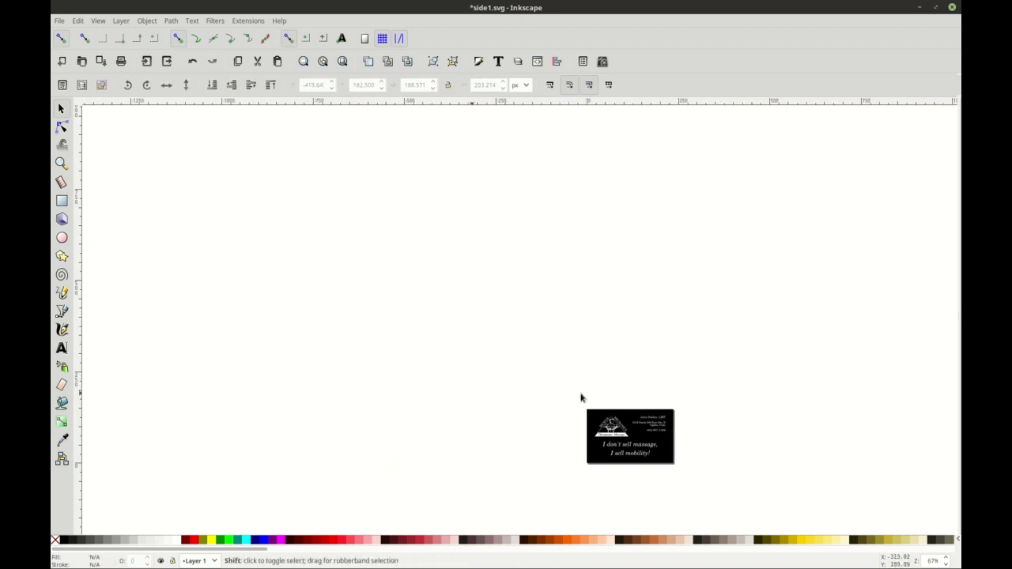
# Save the business card drawing under its existing file name, side1.svg.
pyautogui.scroll(-2, 585, 404)
pyautogui.keyDown('shift'); pyautogui.hscroll(2, 595, 412); pyautogui.keyUp('shift')
pyautogui.keyDown('ctrl'); pyautogui.scroll(3, 589, 410); pyautogui.keyUp('ctrl')
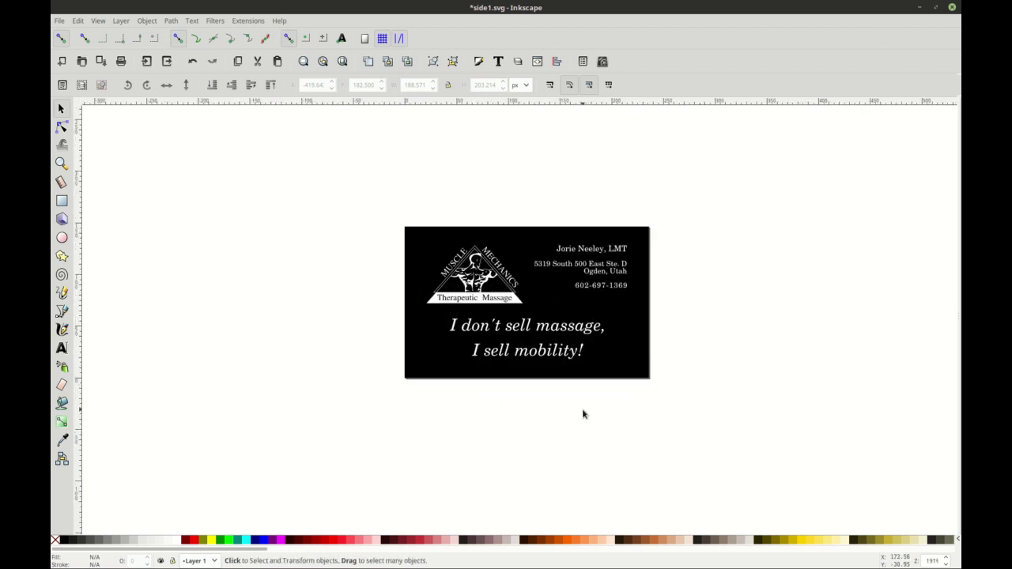
pyautogui.scroll(1, 582, 415)
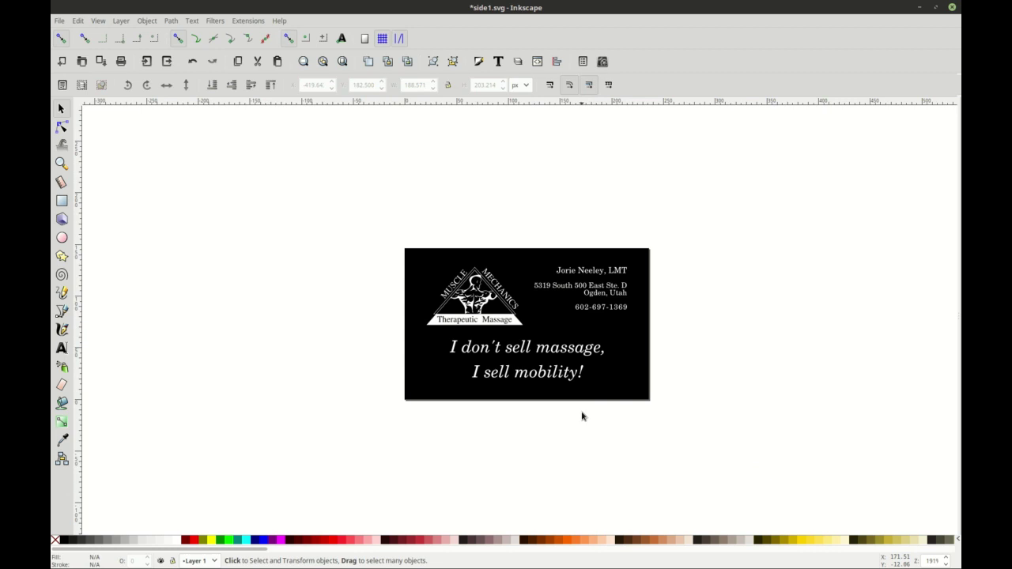
pyautogui.hotkey('ctrl', 's')
pyautogui.press('ctrl')
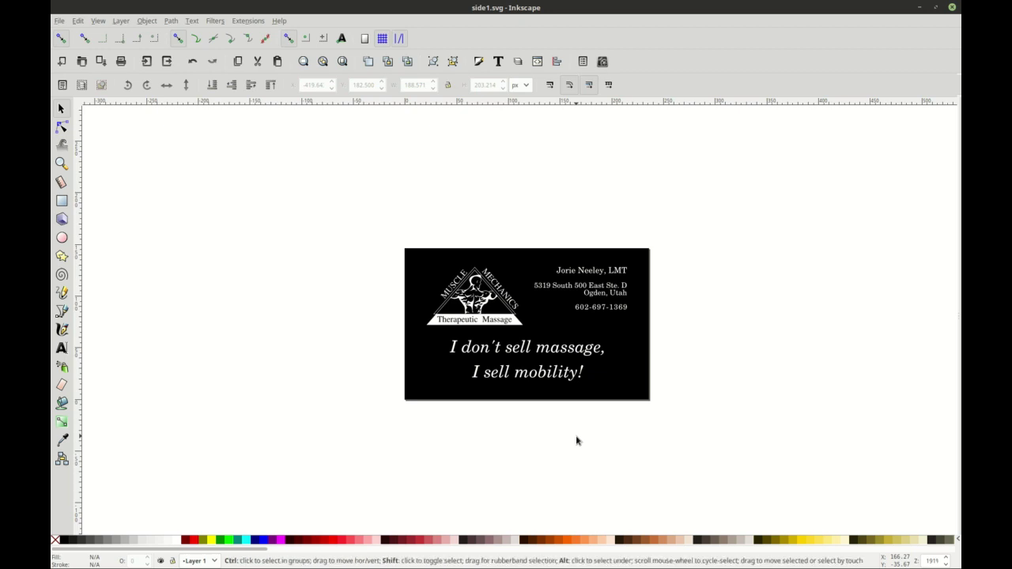
pyautogui.hotkey('ctrl', 'shift', 'alt', 's')
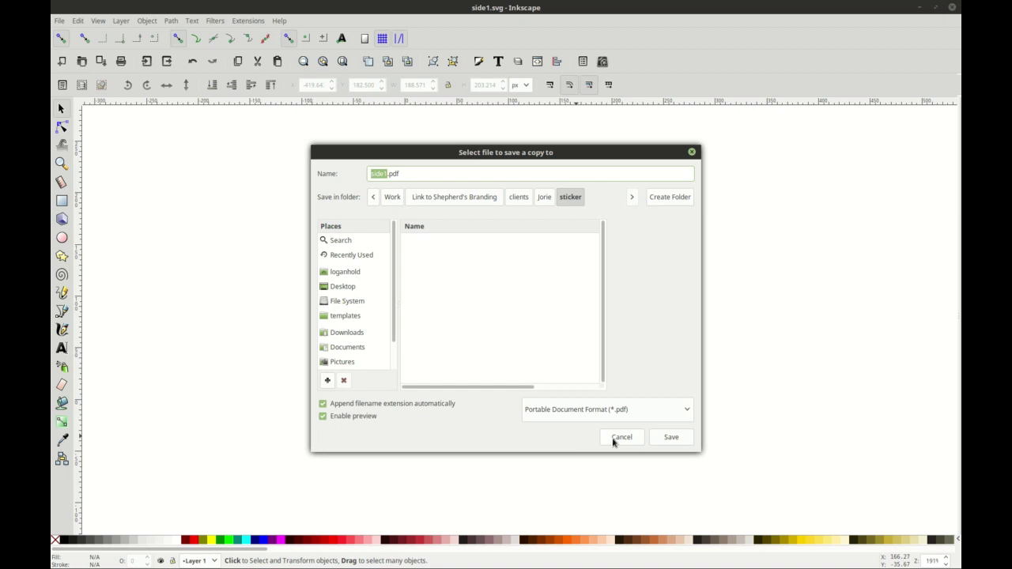
pyautogui.click(614, 440)
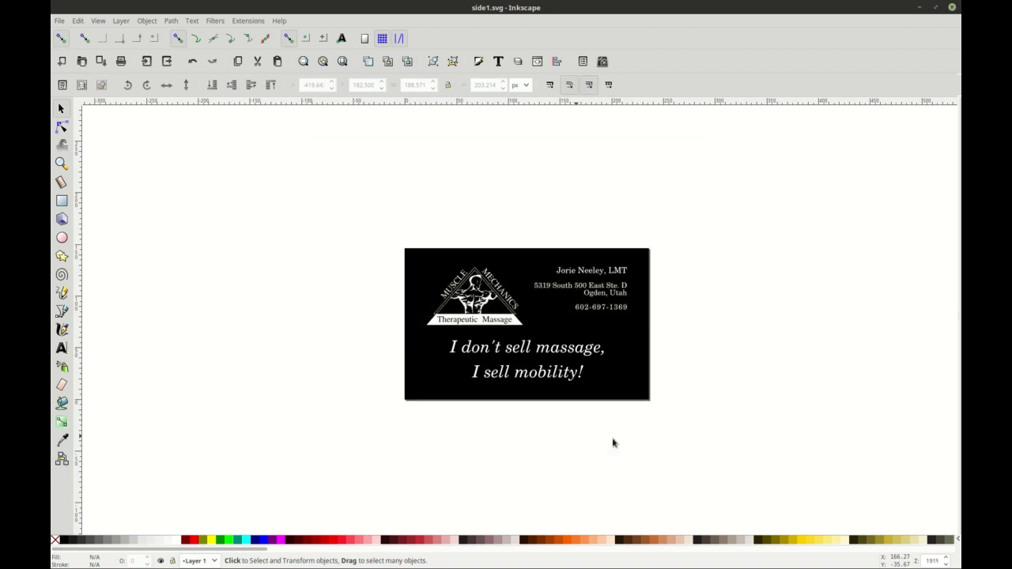
pyautogui.click(57, 22)
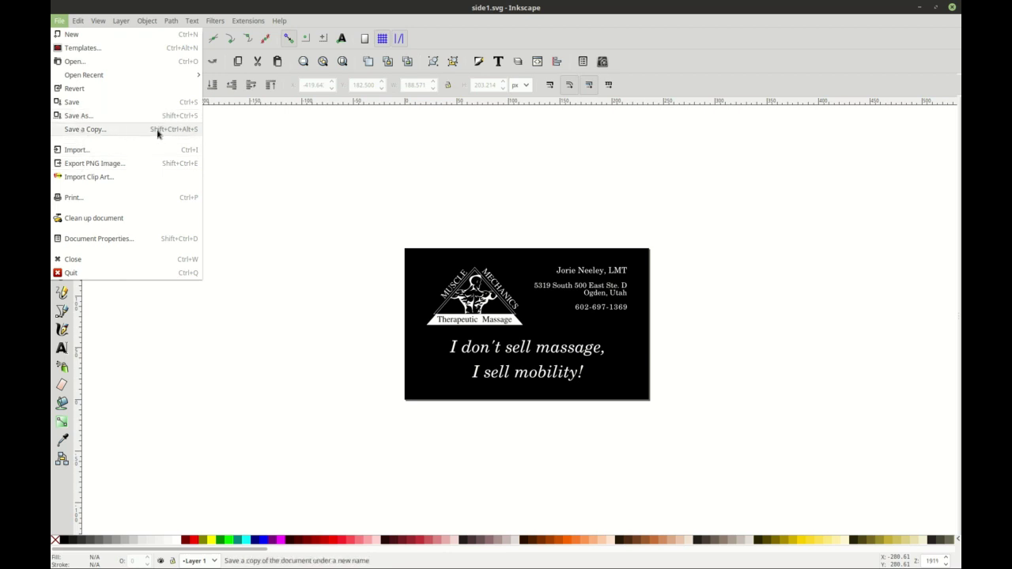
pyautogui.click(93, 129)
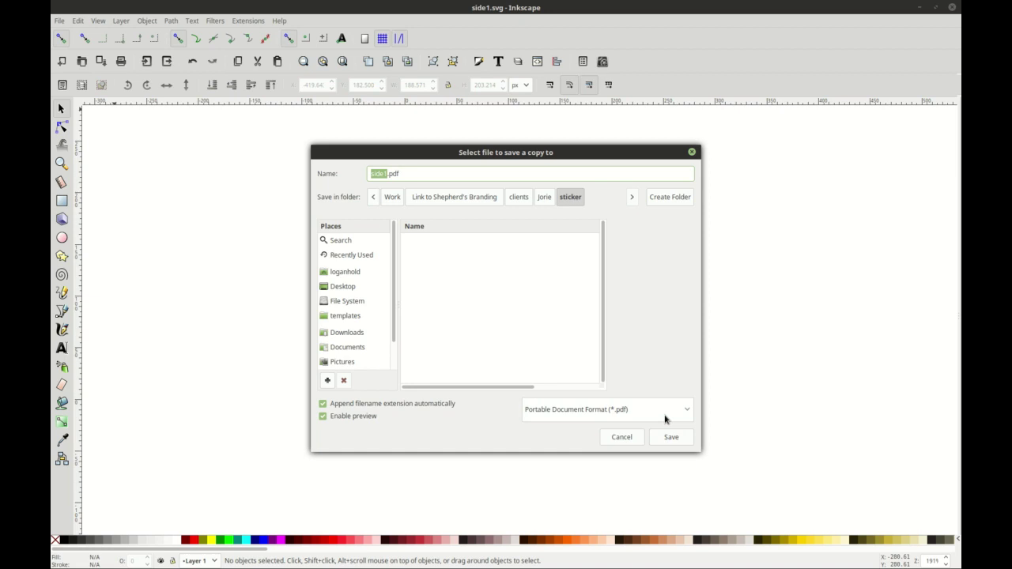
pyautogui.click(665, 416)
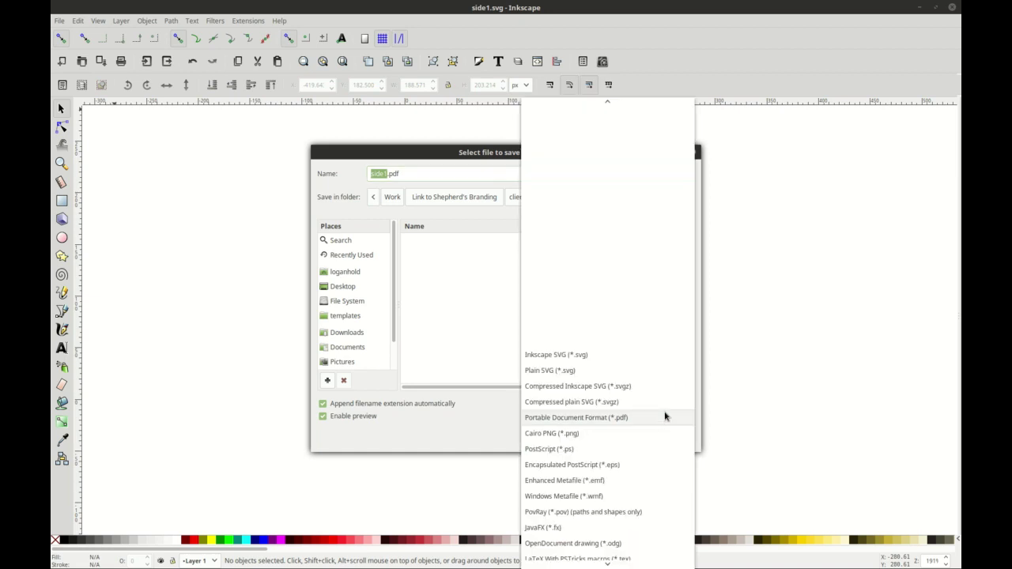
pyautogui.click(606, 419)
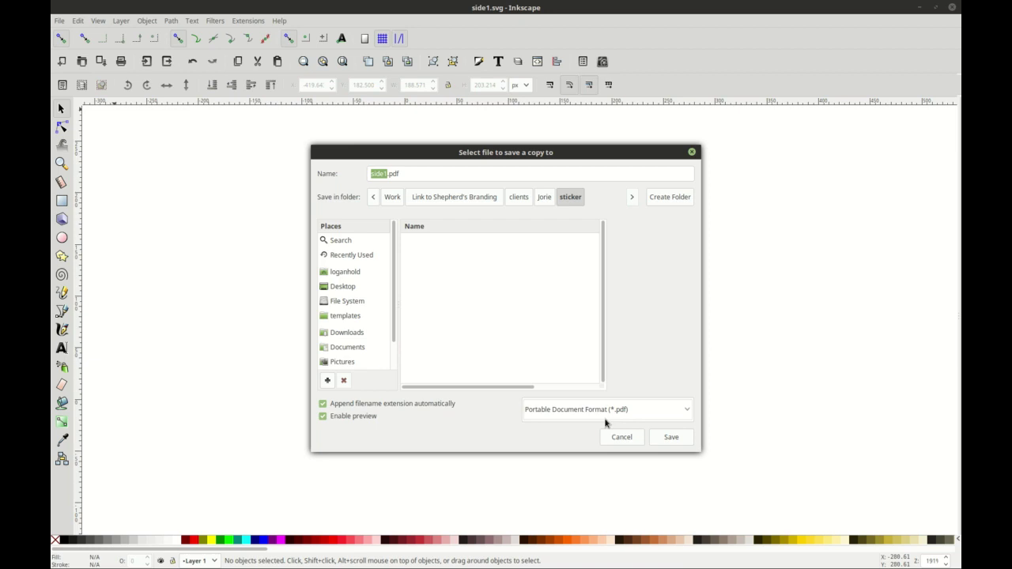
pyautogui.click(670, 440)
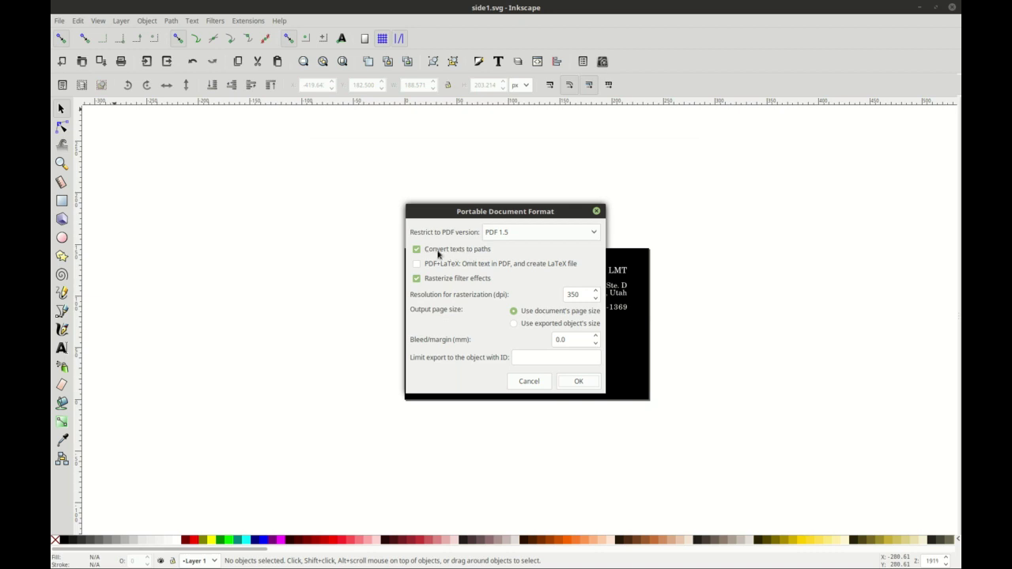
pyautogui.click(597, 211)
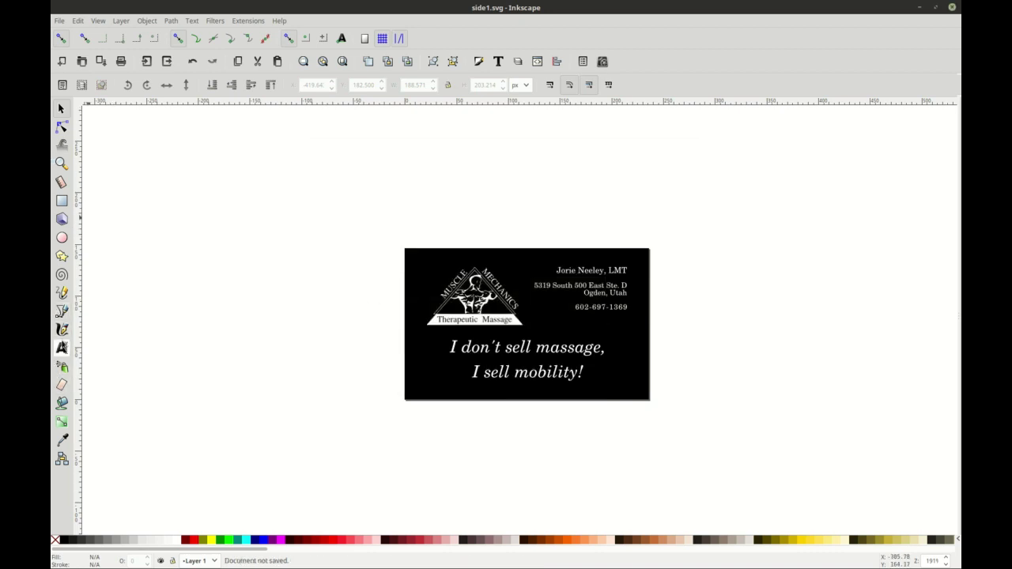
# Try converting the card's slogan text to paths, inspect one letter's nodes, and undo the conversion.
pyautogui.click(62, 348)
pyautogui.click(499, 348)
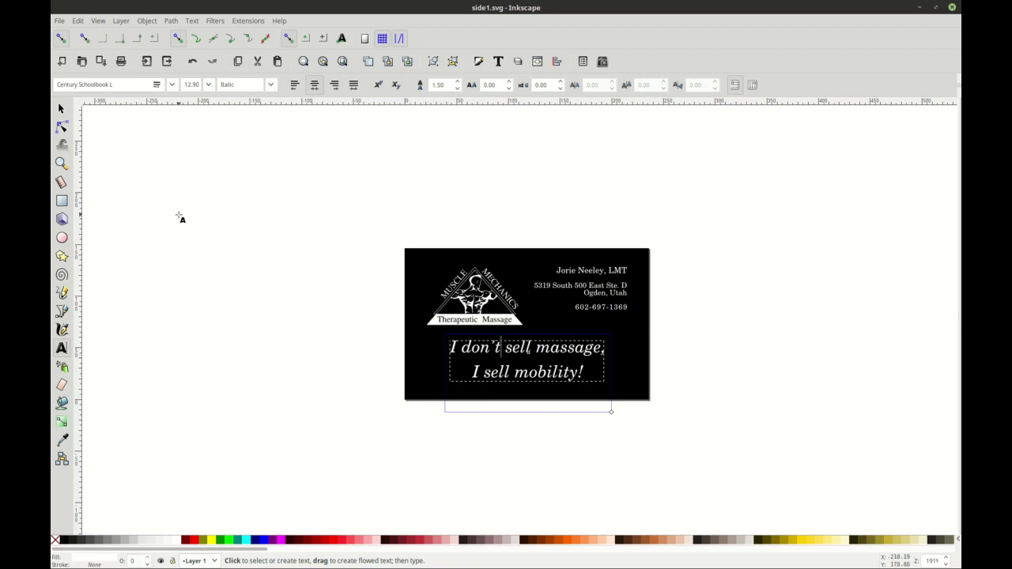
pyautogui.click(62, 126)
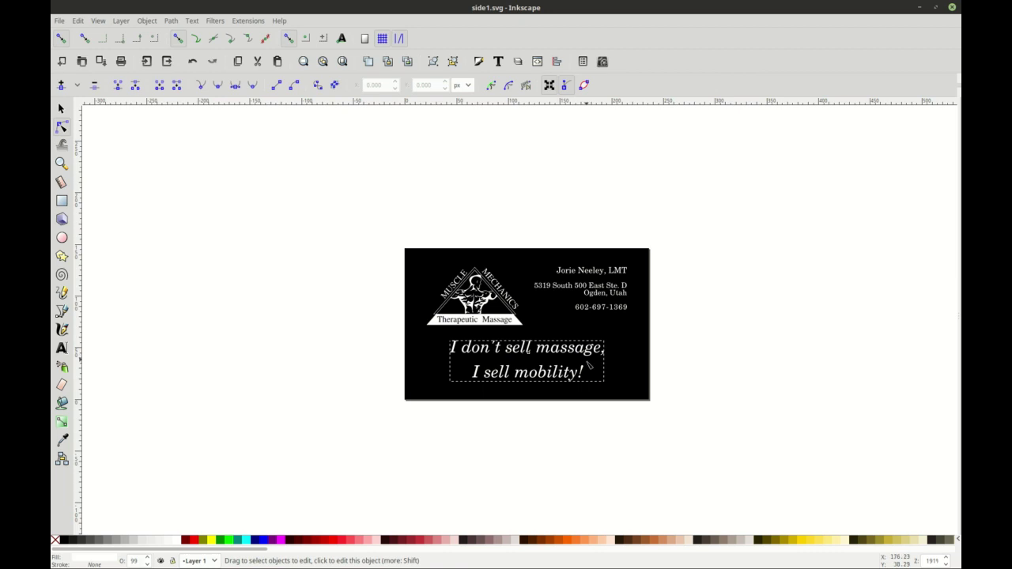
pyautogui.click(172, 21)
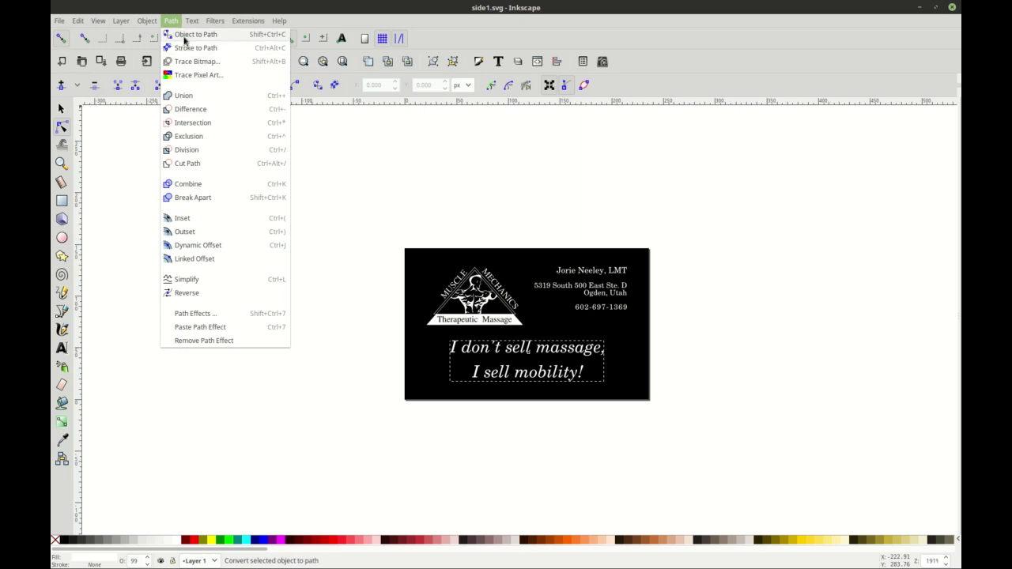
pyautogui.click(183, 35)
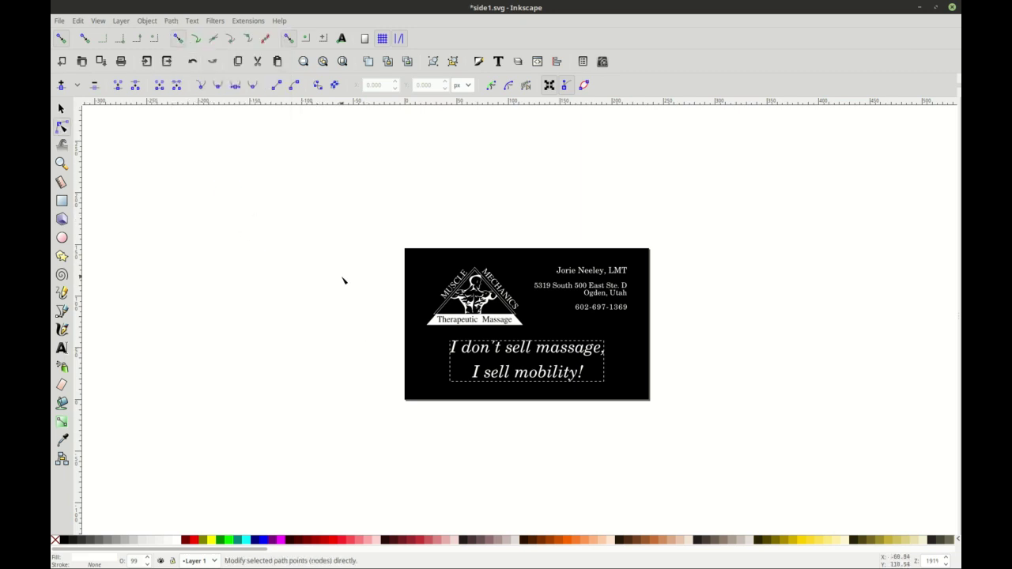
pyautogui.click(494, 349)
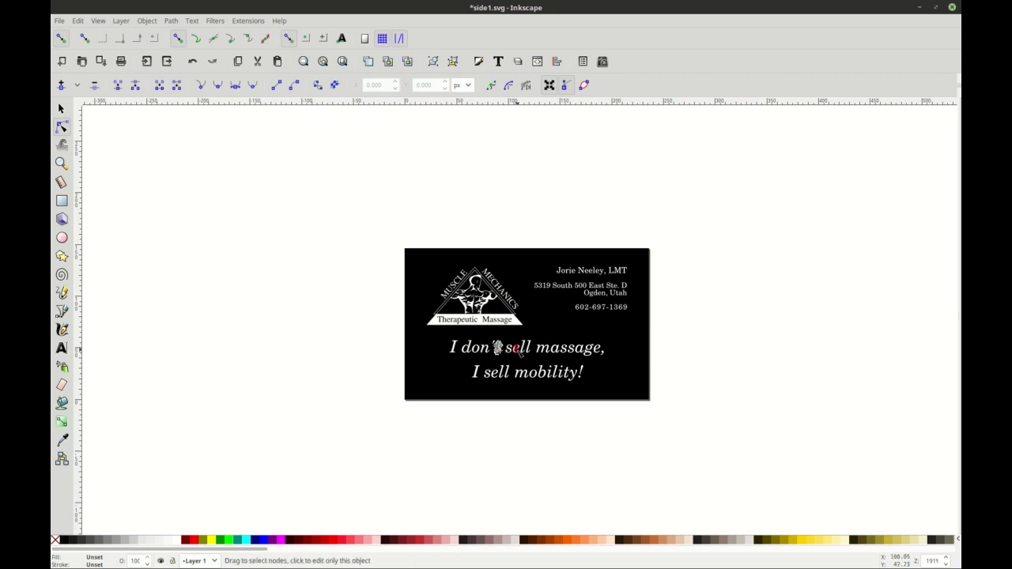
pyautogui.click(397, 334)
pyautogui.hotkey('ctrl', 's')
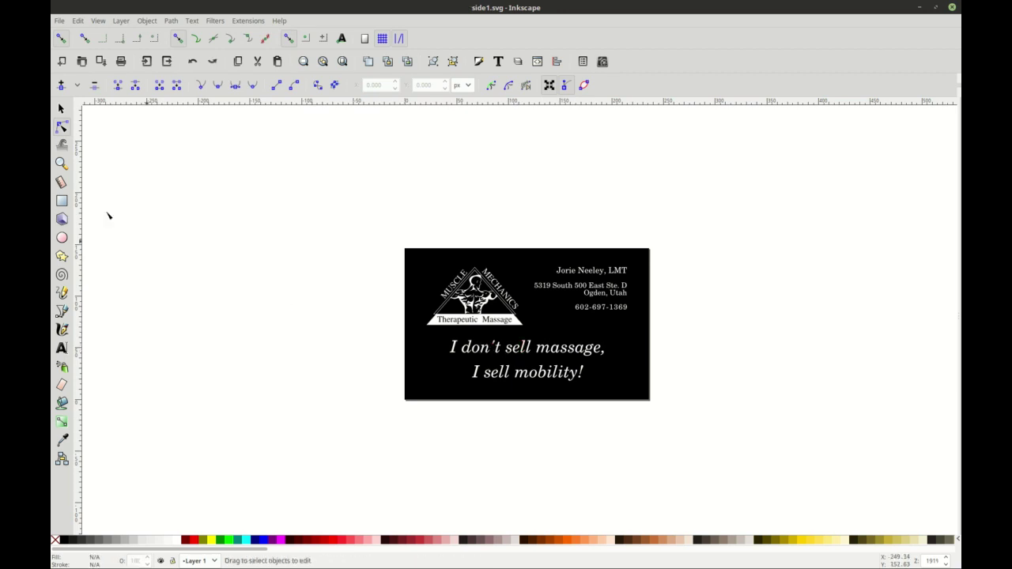
# Check with the Text tool whether the card's slogan is editable text, and deselect it.
pyautogui.click(62, 348)
pyautogui.click(507, 348)
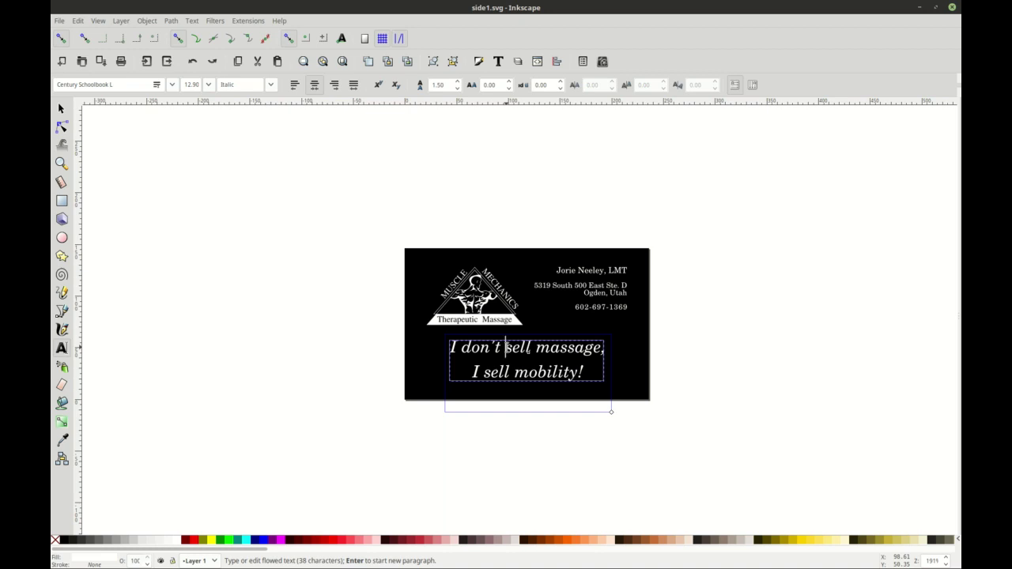
pyautogui.click(61, 109)
pyautogui.click(233, 234)
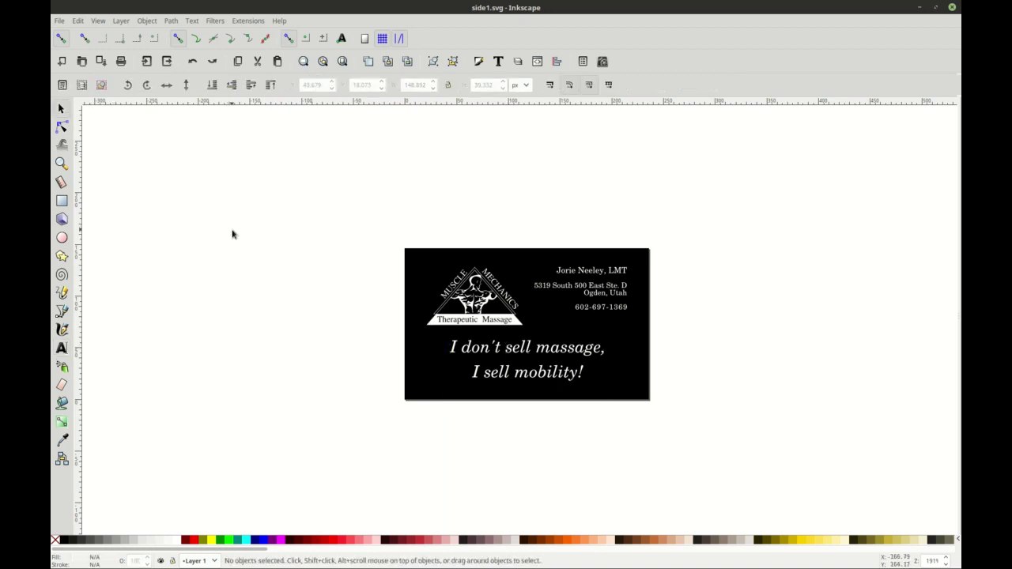
# Save a copy as side1.pdf in the sticker folder, using PDF 1.5, texts converted to paths and filter effects rasterized at 350 dpi.
pyautogui.press('ctrl')
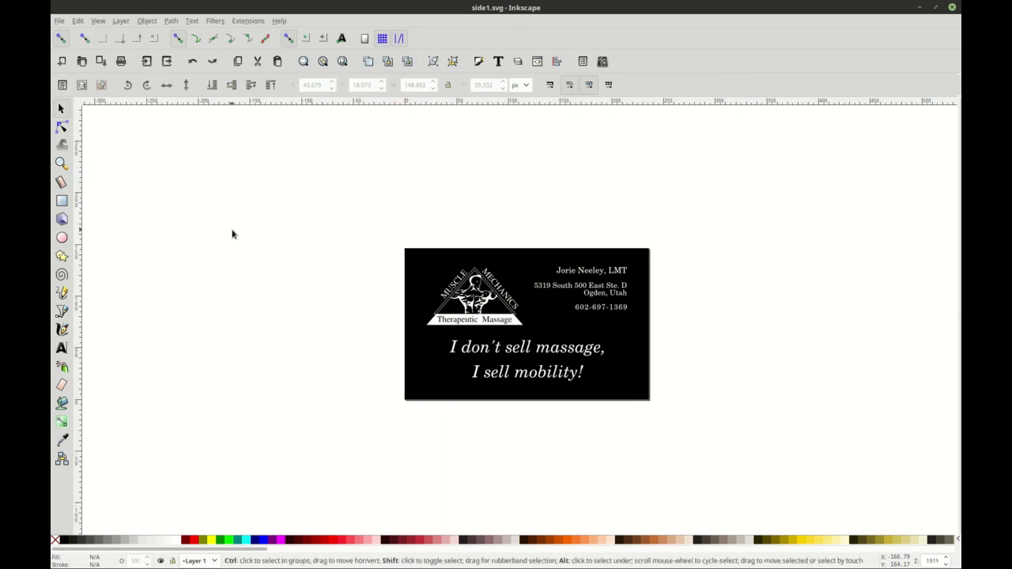
pyautogui.hotkey('ctrl', 'shift', 'alt', 's')
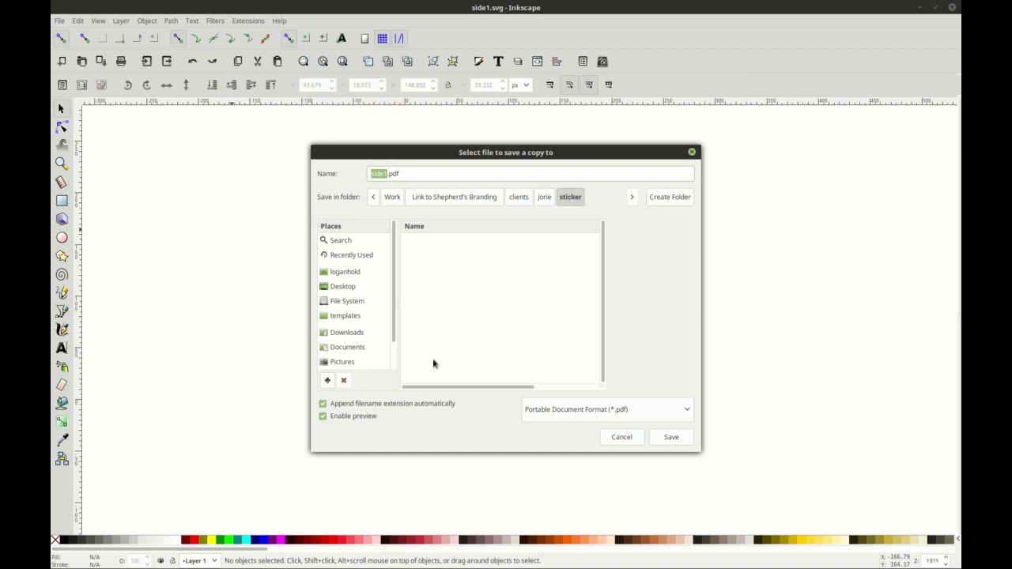
pyautogui.click(679, 442)
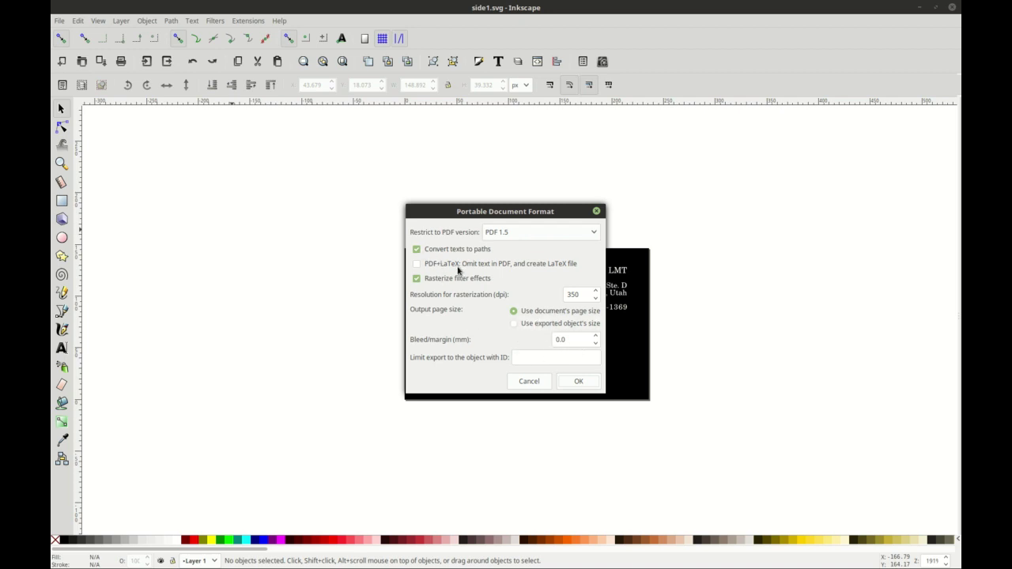
pyautogui.click(578, 382)
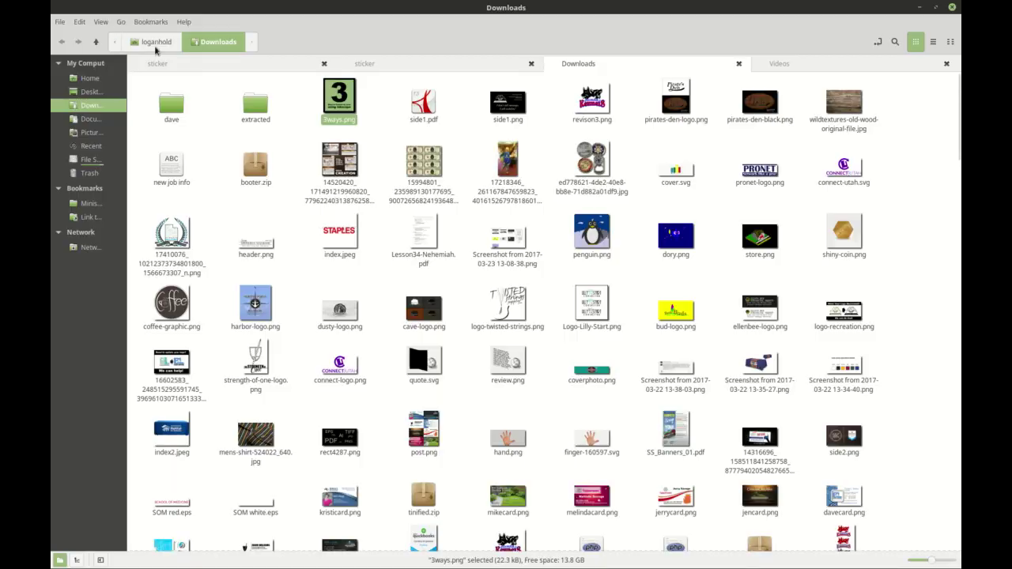
# Switch to the file manager, open side1.pdf from the sticker folder to review the exported card, and close it.
pyautogui.click(170, 64)
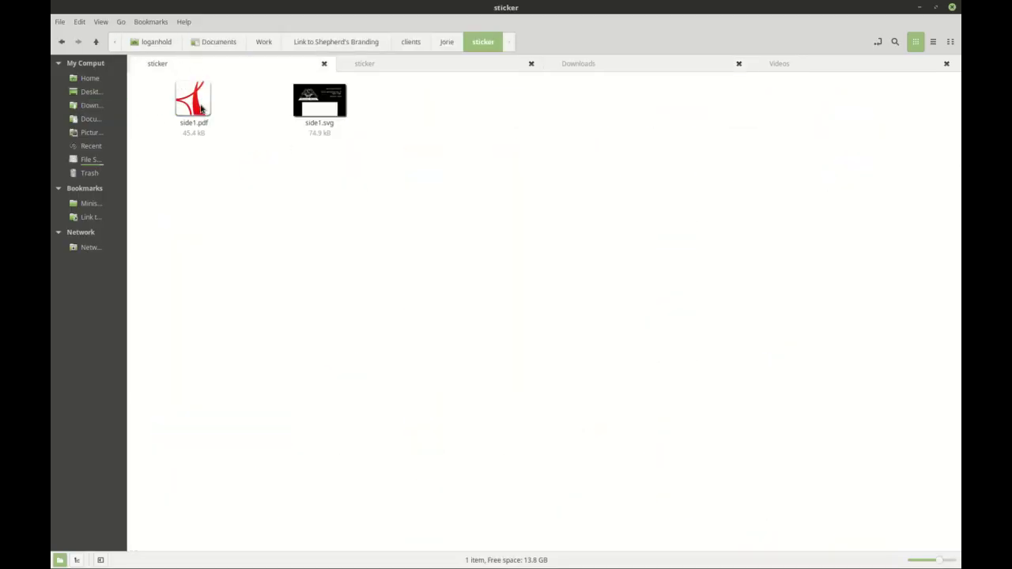
pyautogui.click(187, 109)
pyautogui.doubleClick(187, 110)
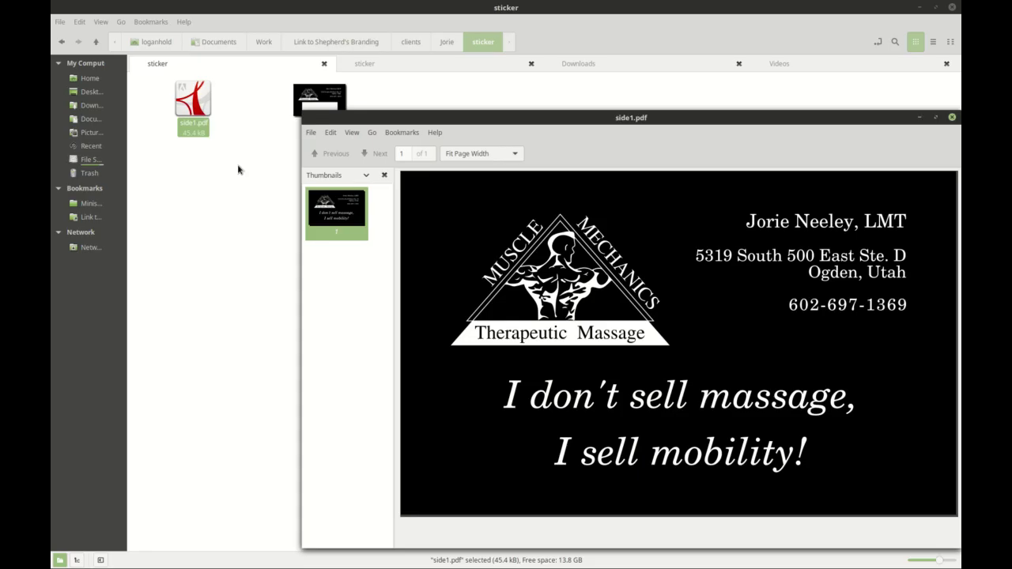
pyautogui.moveTo(418, 125); pyautogui.dragTo(331, 109)
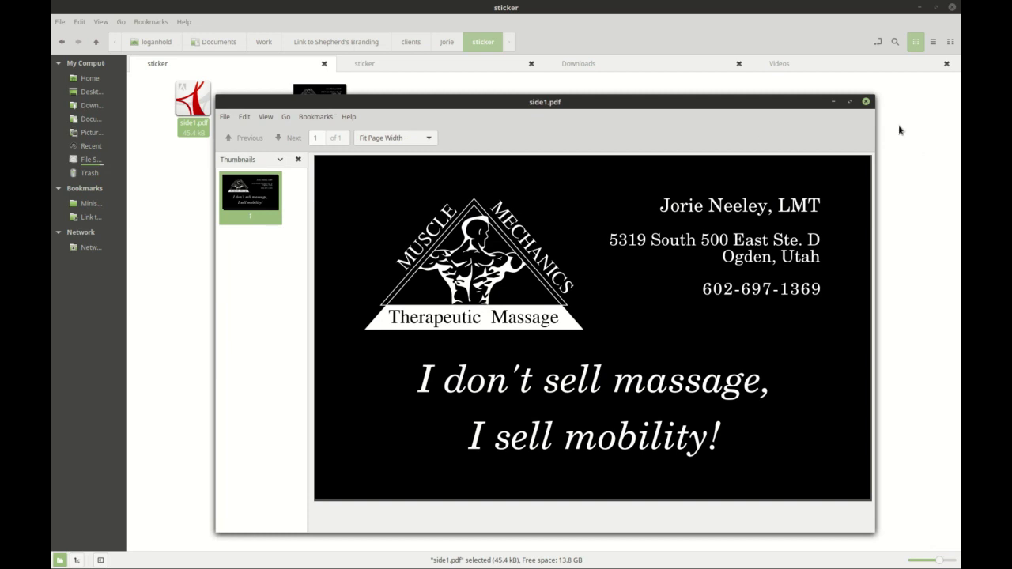
pyautogui.click(867, 103)
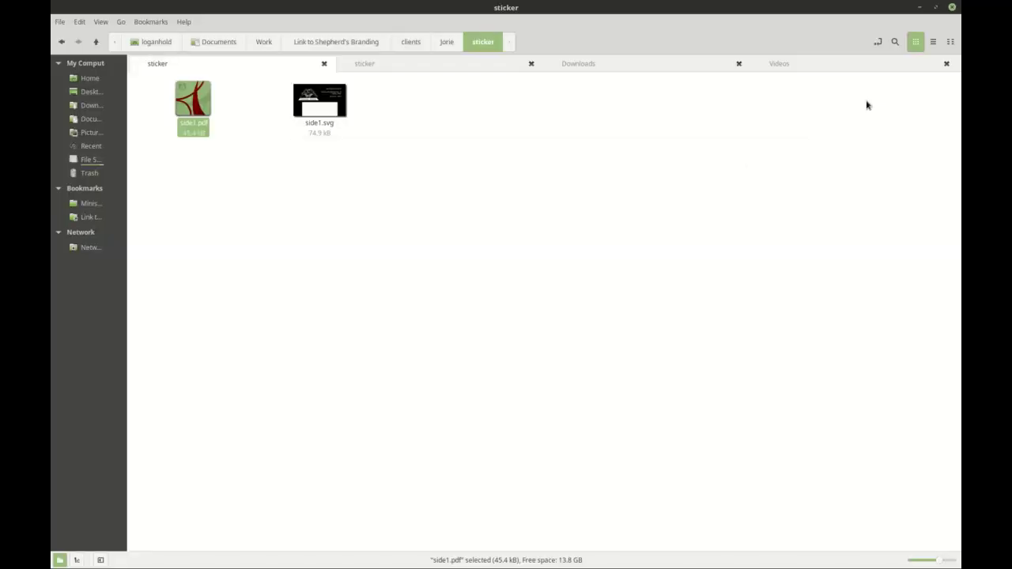
# In a terminal in the sticker folder, convert side1.pdf to side1_cmyk.pdf with gs -dSAFER -dBATCH -dNOPAUSE -dNOCACHE -sDEVICE=pdfwrite -sColorConversionStrategy=CMYK -dProcessColorModel=/DeviceCMYK.
pyautogui.click(411, 330)
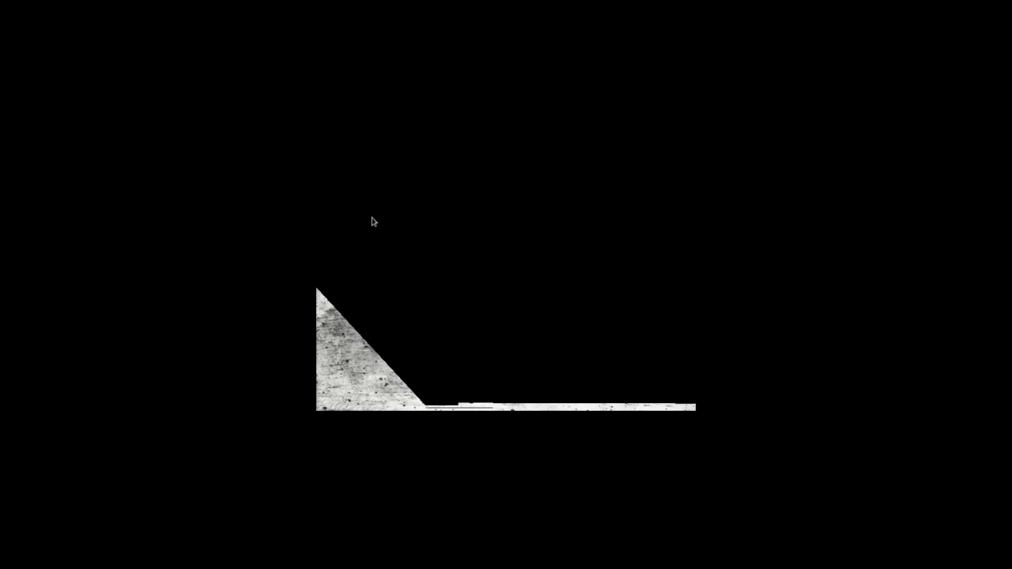
pyautogui.rightClick(373, 221)
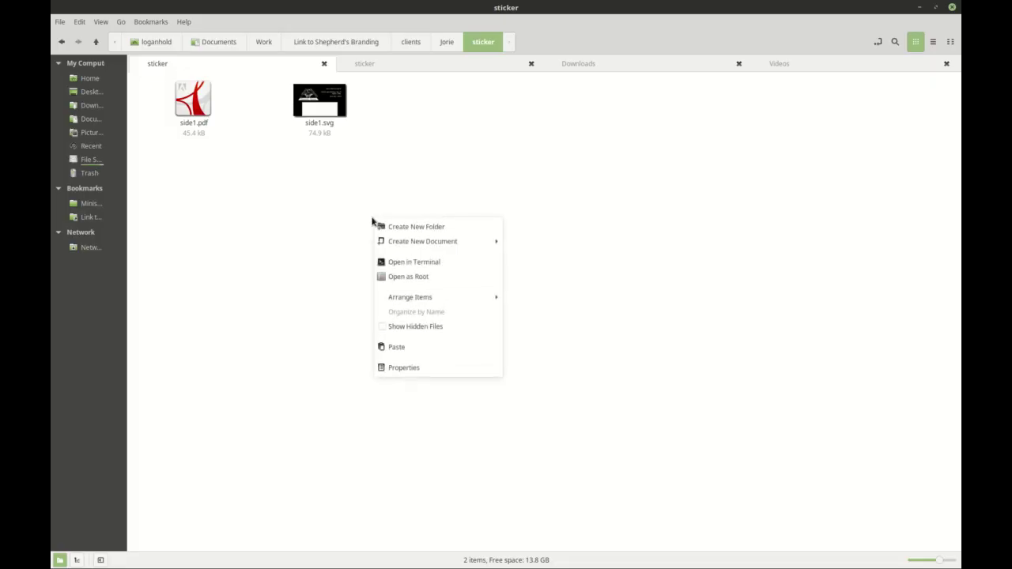
pyautogui.click(391, 268)
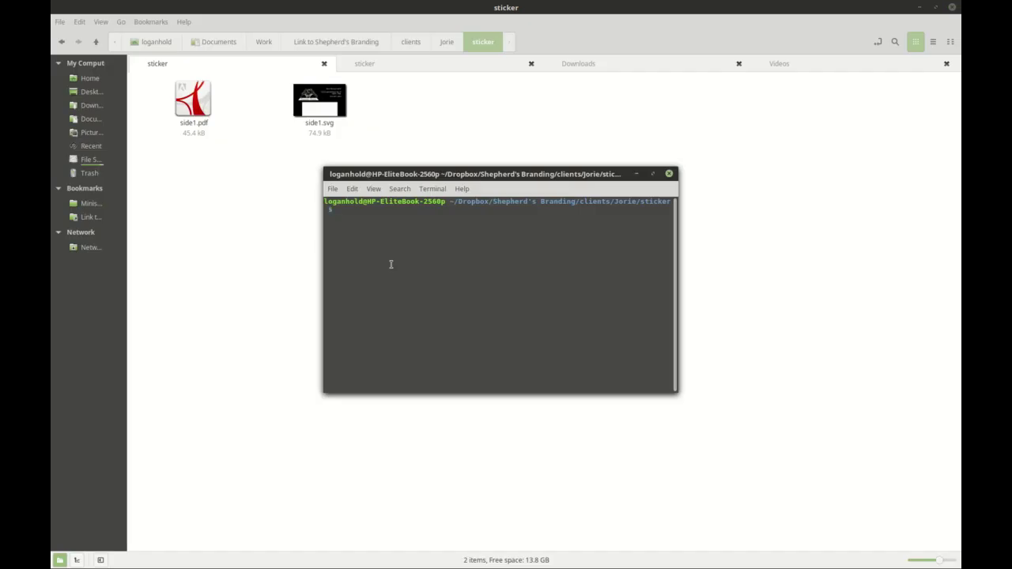
pyautogui.write('gs -dSAFER -dBATCH -dNOPAUSE -dNOCACHE -sDEVICE=pdfwrite -sColorConversionStrategy=CMYK -dProcessColorModel=/DeviceCMYK -sOutputFile=side1_cmyk.pdf side1.pdf')
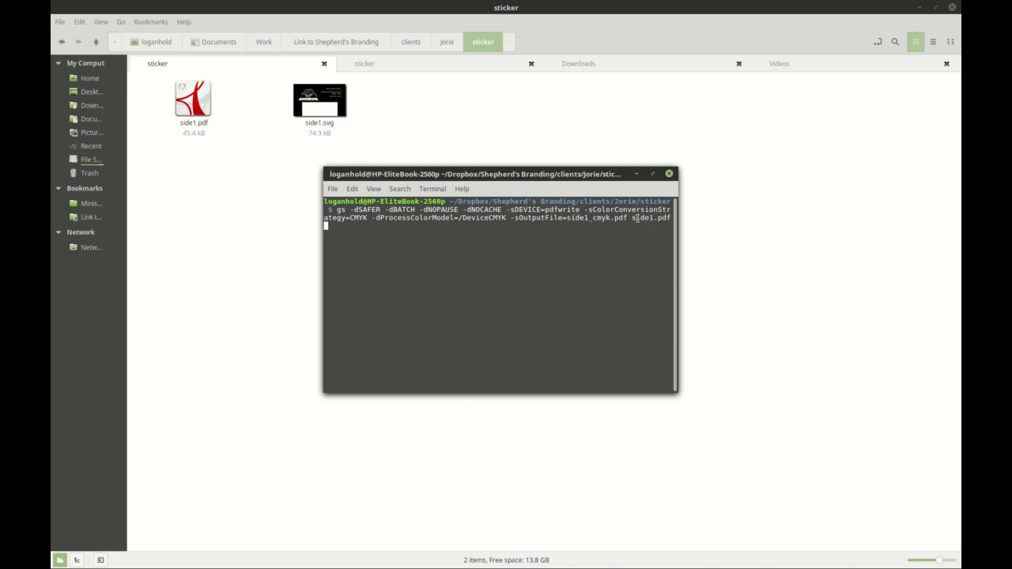
pyautogui.moveTo(663, 218)
pyautogui.mouseDown()
pyautogui.moveTo(687, 219)
pyautogui.moveTo(666, 219)
pyautogui.mouseUp()
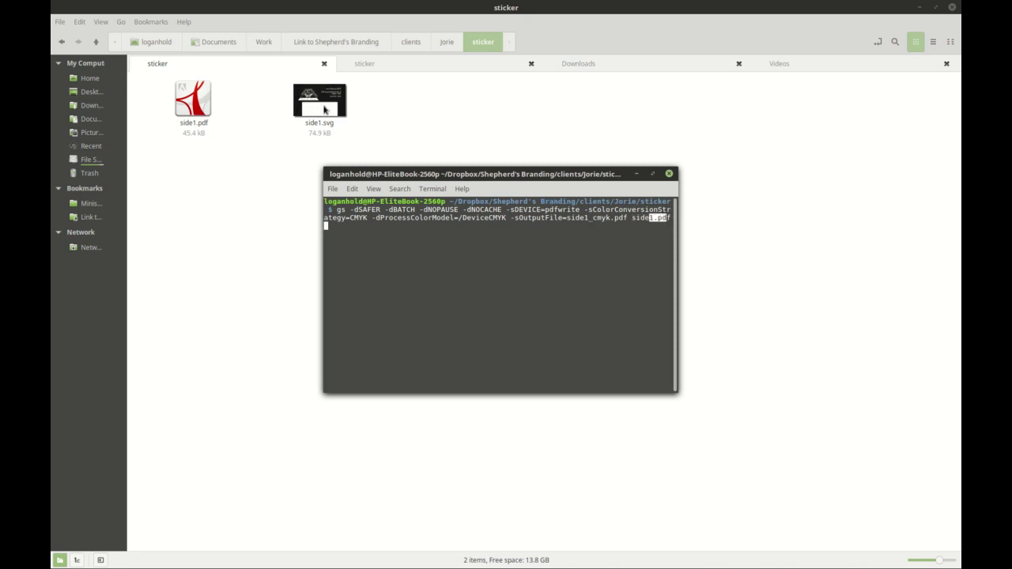
pyautogui.click(530, 260)
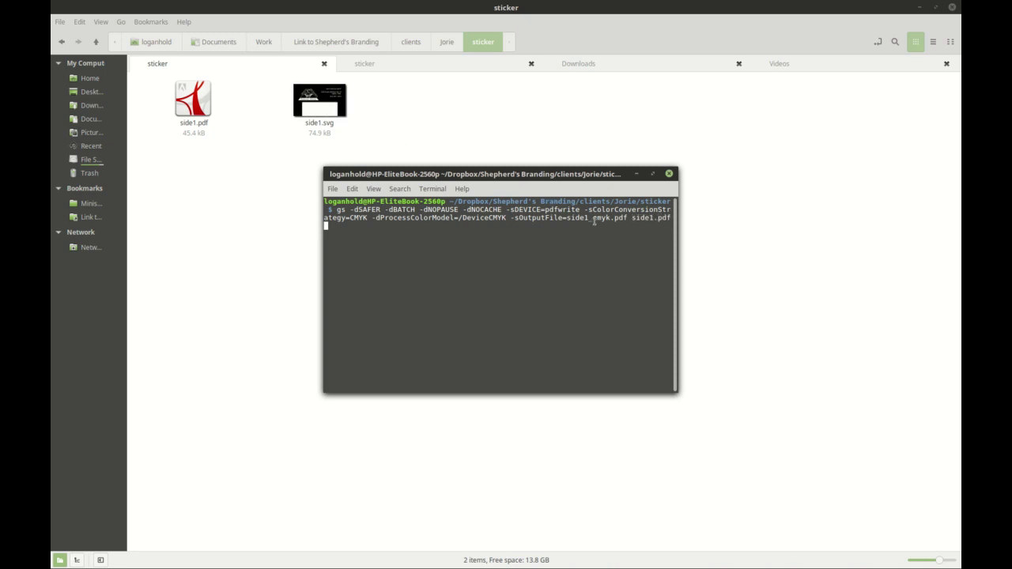
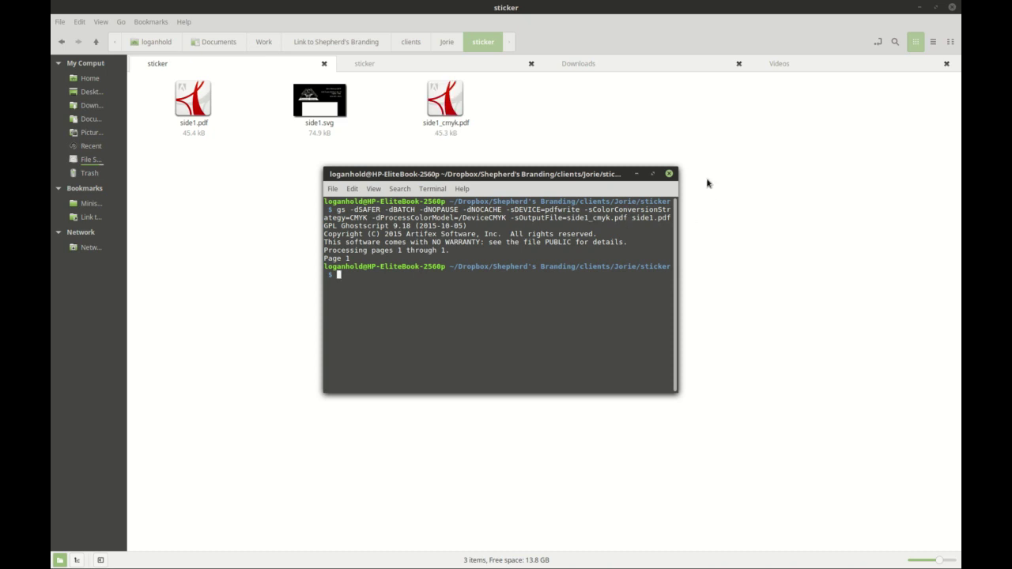
# Open side1_cmyk.pdf and side1.pdf side by side to compare their blacks, and close both files.
pyautogui.doubleClick(445, 111)
pyautogui.moveTo(494, 118); pyautogui.dragTo(960, 198)
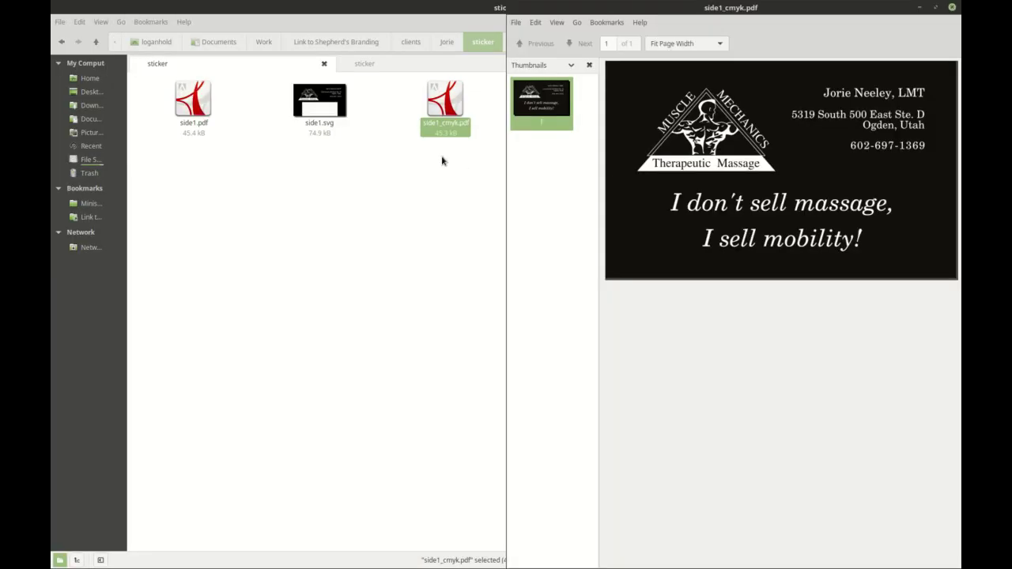
pyautogui.doubleClick(193, 102)
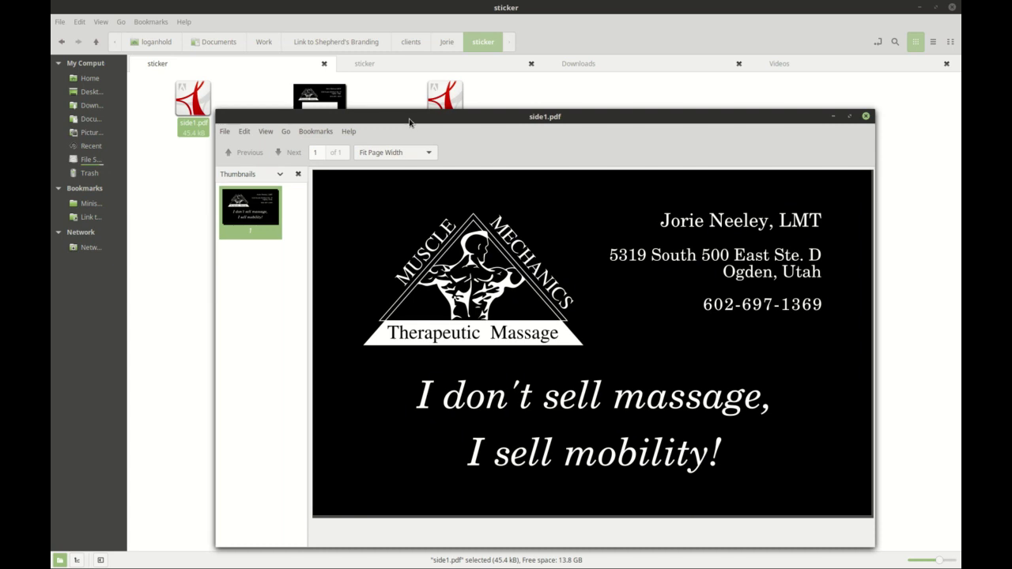
pyautogui.moveTo(325, 120); pyautogui.dragTo(55, 111)
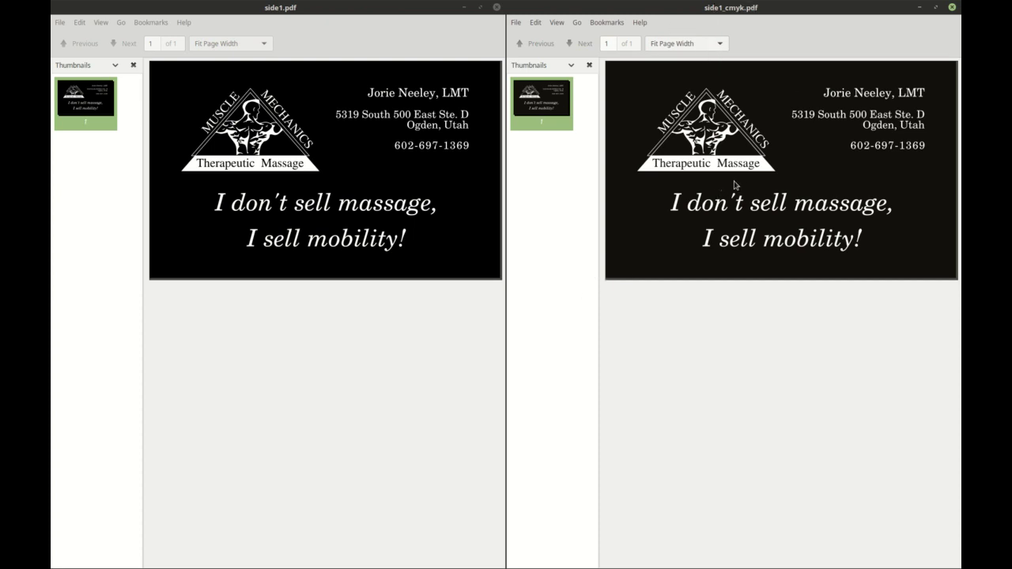
pyautogui.click(496, 8)
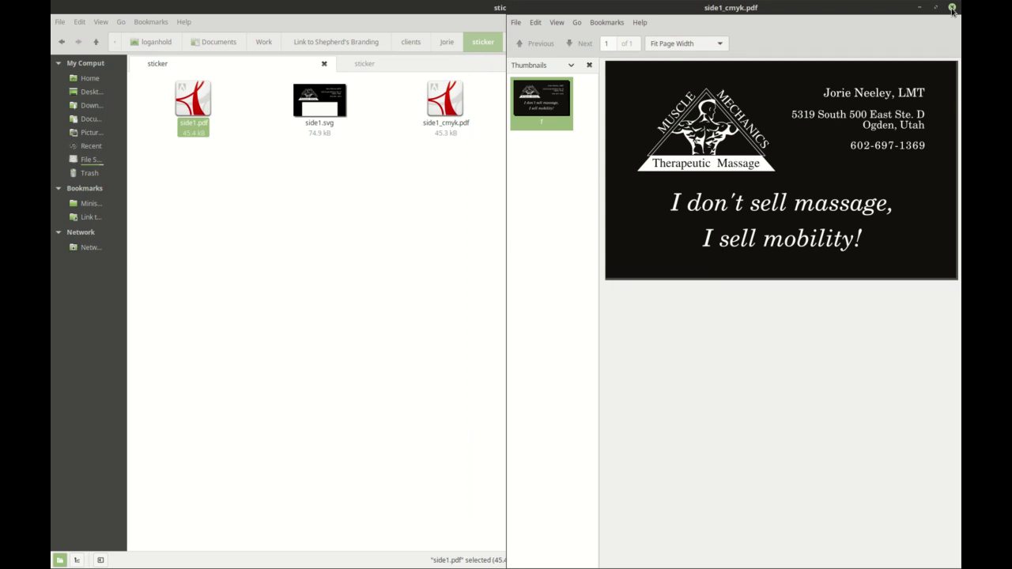
pyautogui.click(953, 8)
# Try moving the blurred shadow beneath the curved band on the Whole International card in Inkscape, undo the move and deselect it.
pyautogui.click(526, 243)
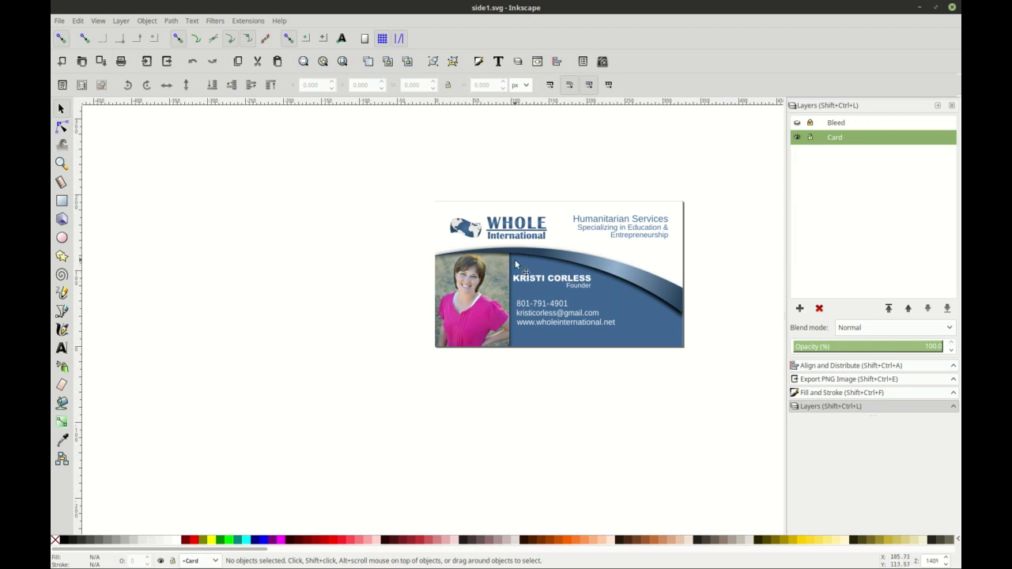
pyautogui.keyDown('ctrl'); pyautogui.scroll(4, 611, 280); pyautogui.keyUp('ctrl')
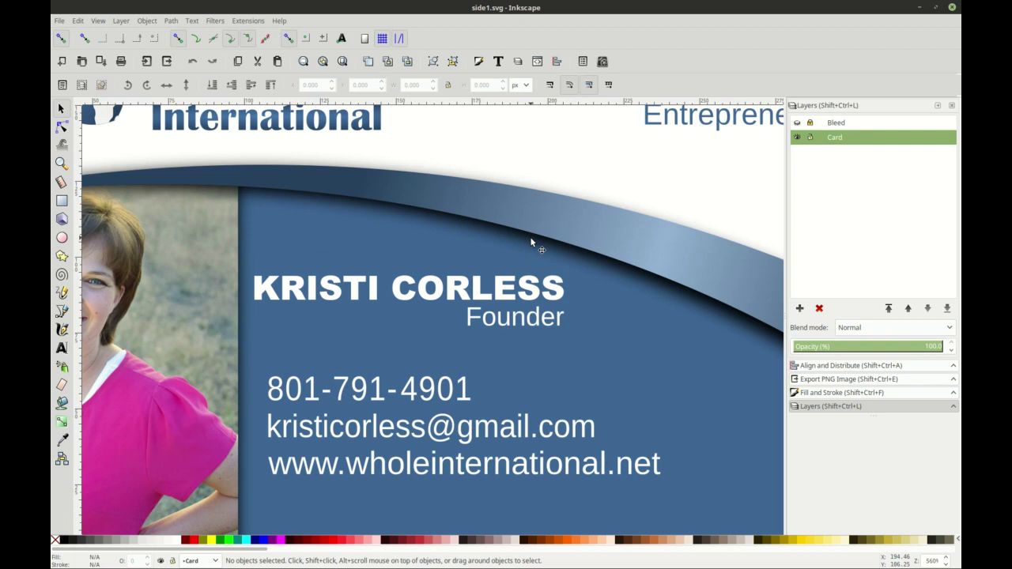
pyautogui.keyDown('ctrl'); pyautogui.scroll(-1, 530, 236); pyautogui.keyUp('ctrl')
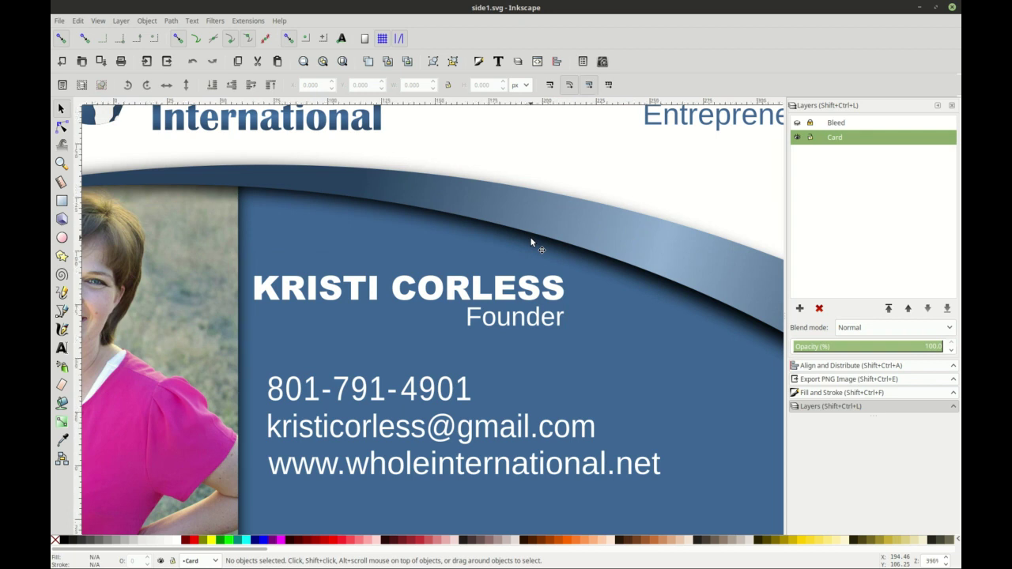
pyautogui.click(530, 236)
pyautogui.moveTo(528, 249); pyautogui.dragTo(467, 275)
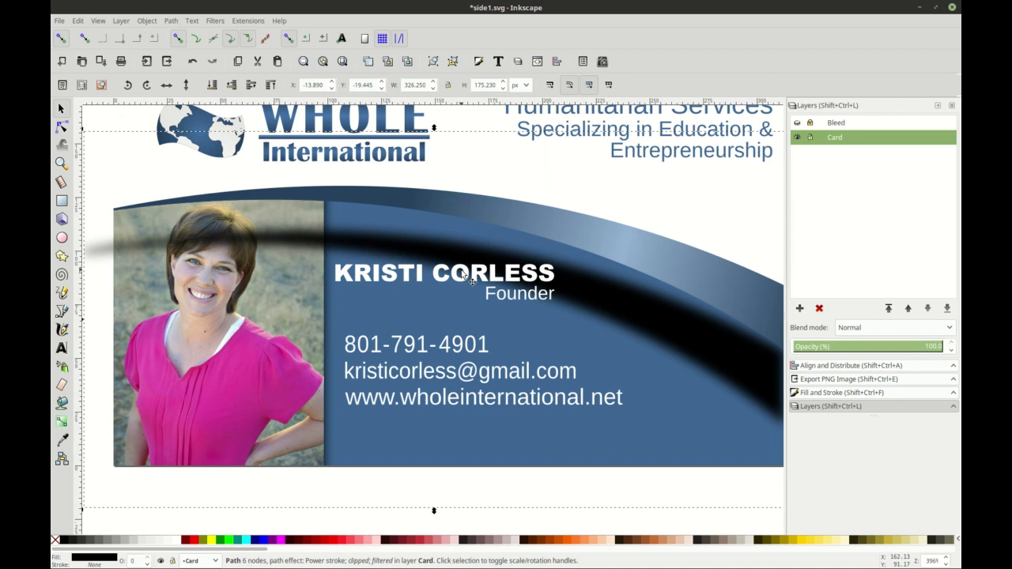
pyautogui.hotkey('ctrl', 'z')
pyautogui.click(414, 495)
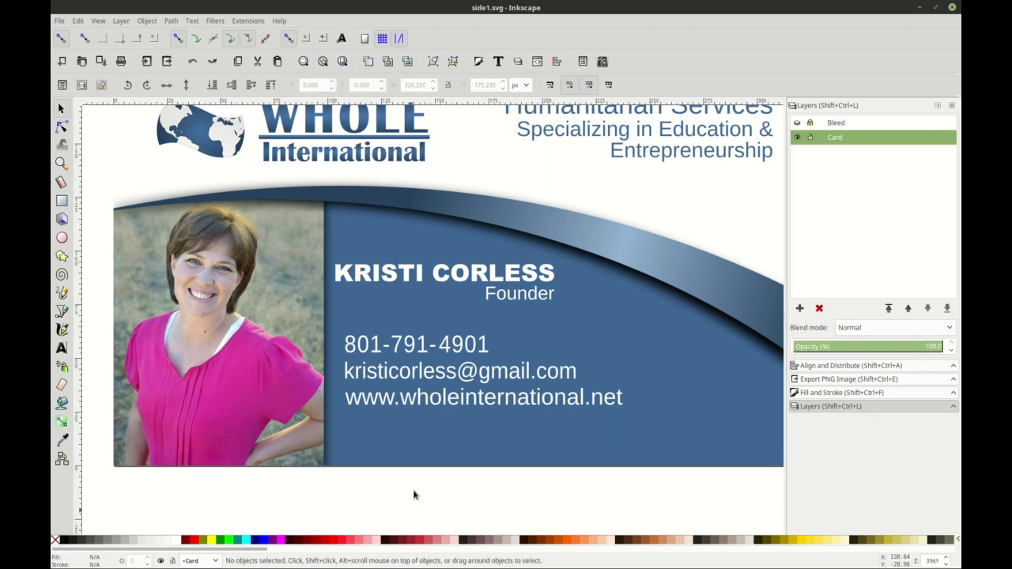
# Review the whole Whole International card, close it, and switch back to the Muscle Mechanics card in Inkscape with nothing selected.
pyautogui.keyDown('ctrl'); pyautogui.scroll(-2, 484, 447); pyautogui.keyUp('ctrl')
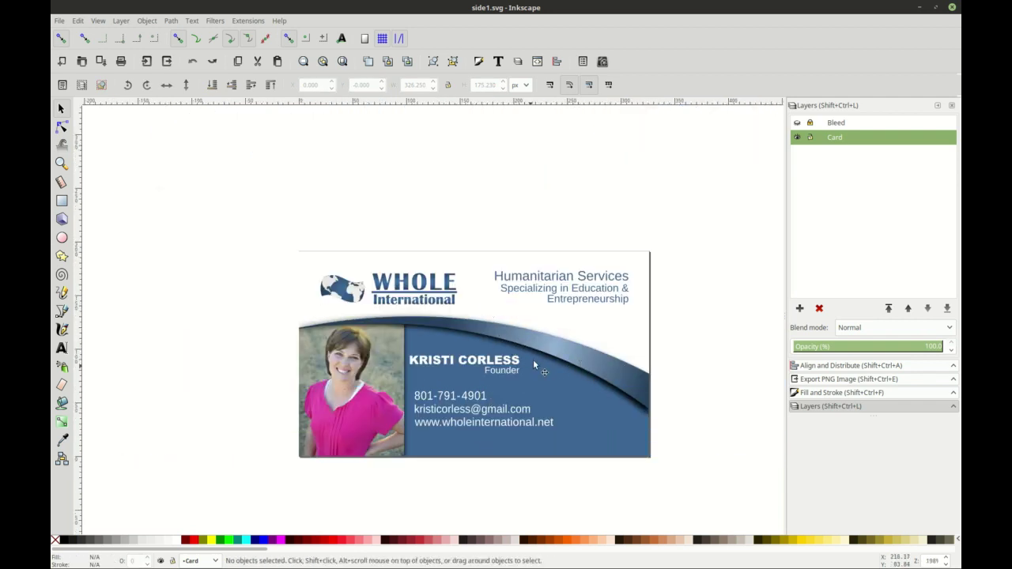
pyautogui.keyDown('ctrl'); pyautogui.scroll(1, 540, 357); pyautogui.keyUp('ctrl')
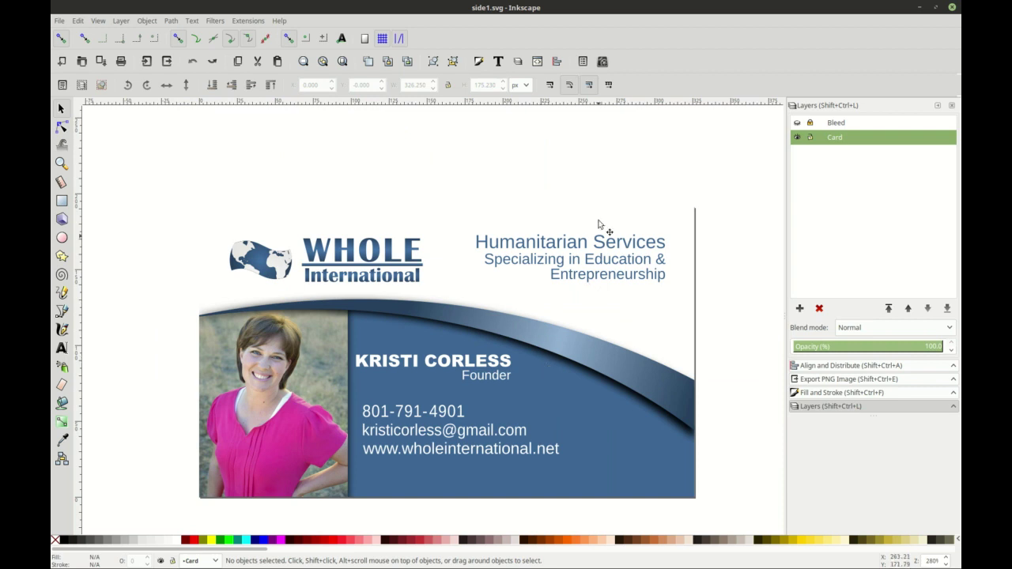
pyautogui.click(953, 8)
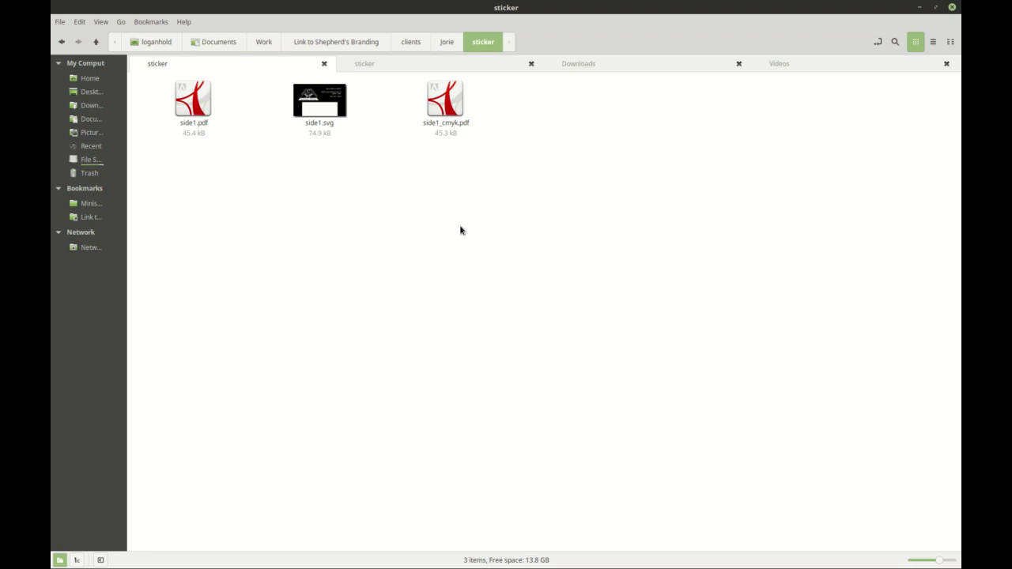
pyautogui.hotkey('alt', 'Tab')
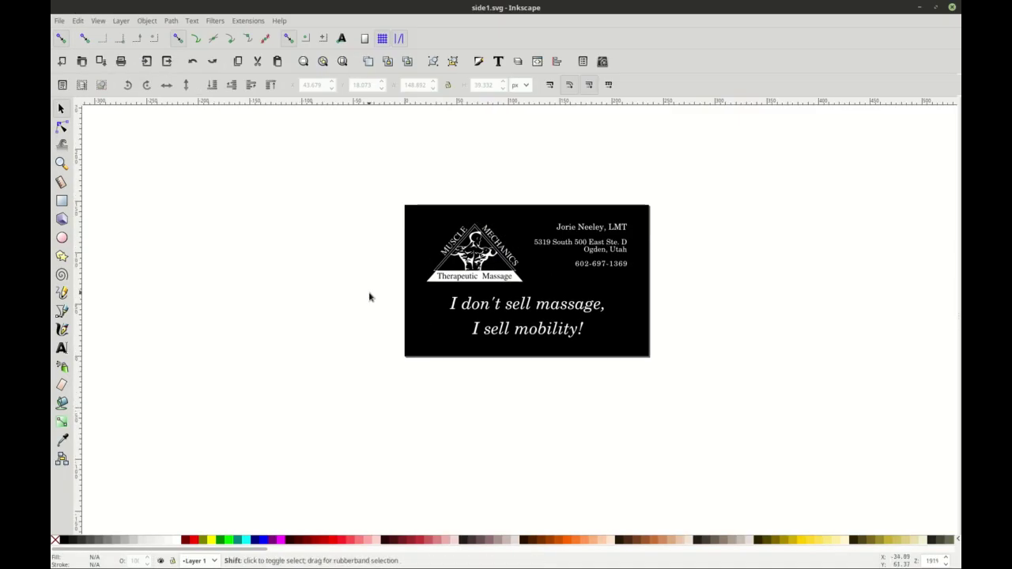
pyautogui.hscroll(1, 369, 295)
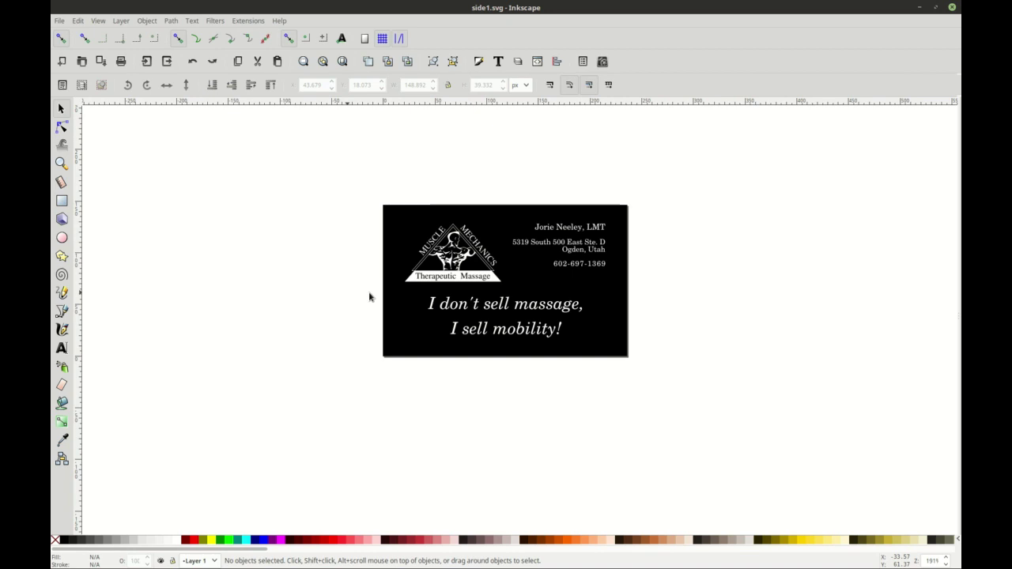
pyautogui.click(531, 310)
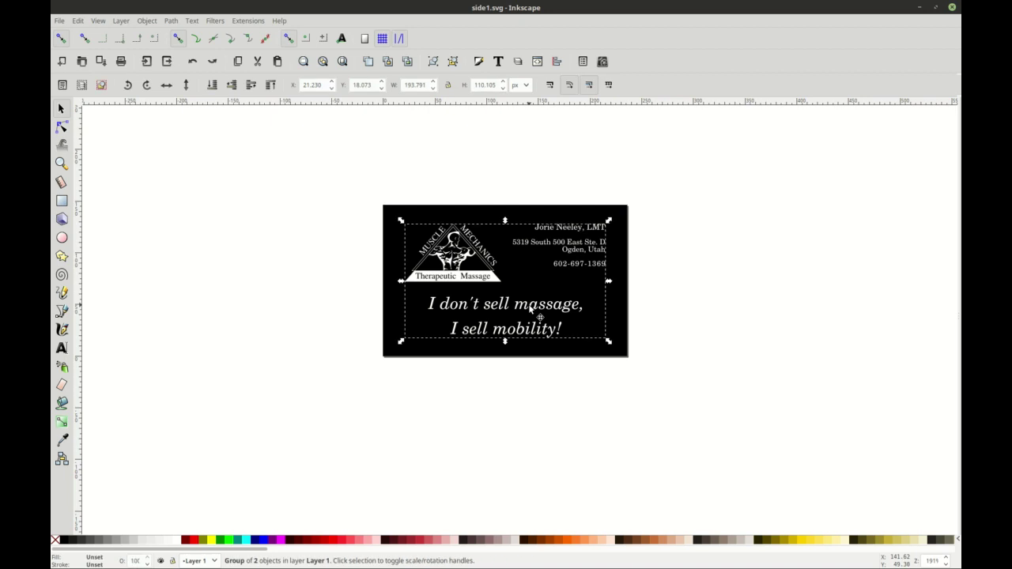
pyautogui.click(701, 298)
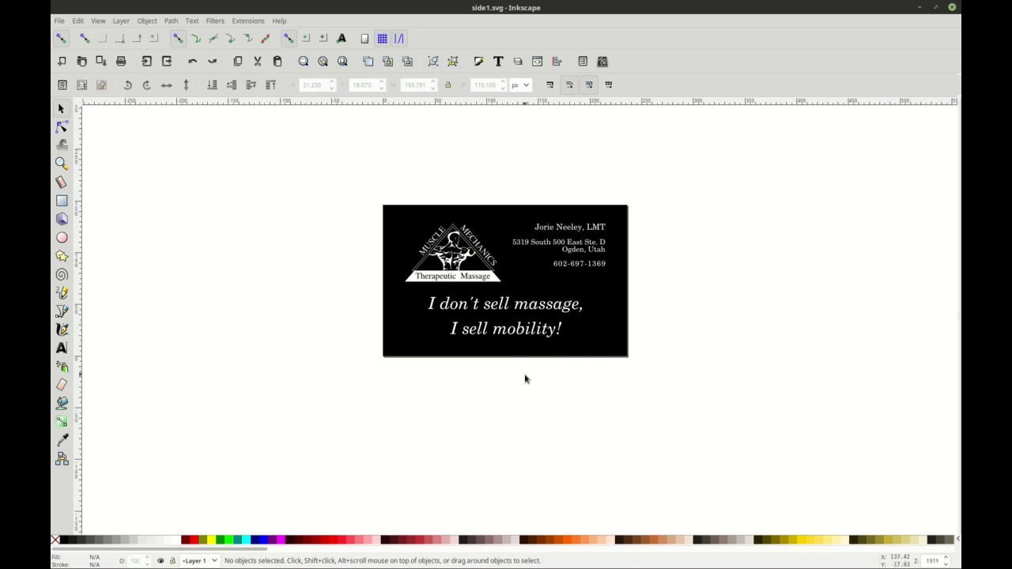
# Open the PNG export settings for the Muscle Mechanics card and set the export area to the page.
pyautogui.press('ctrl')
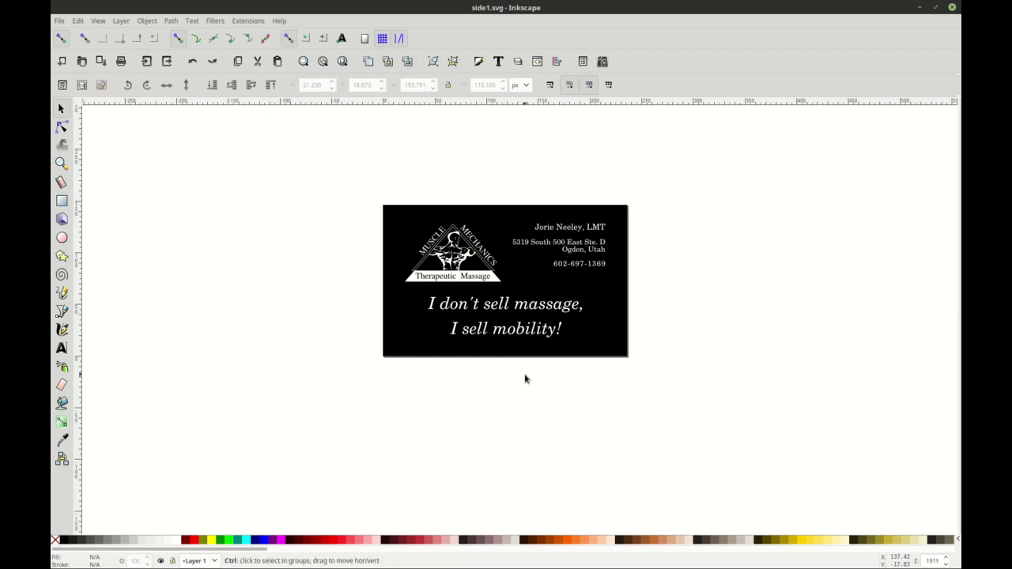
pyautogui.press('shift')
pyautogui.hotkey('ctrl', 'shift', 'e')
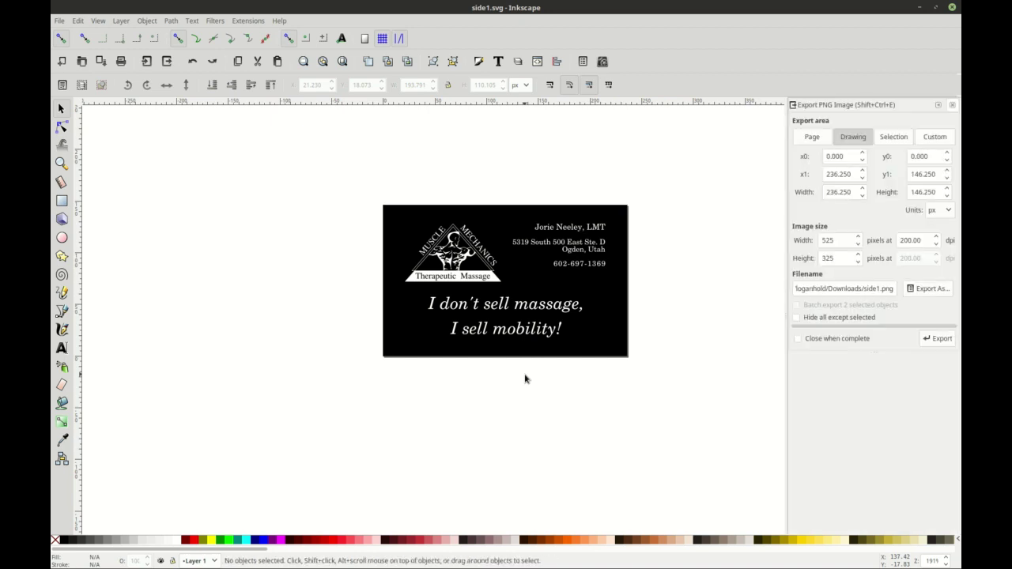
pyautogui.click(58, 21)
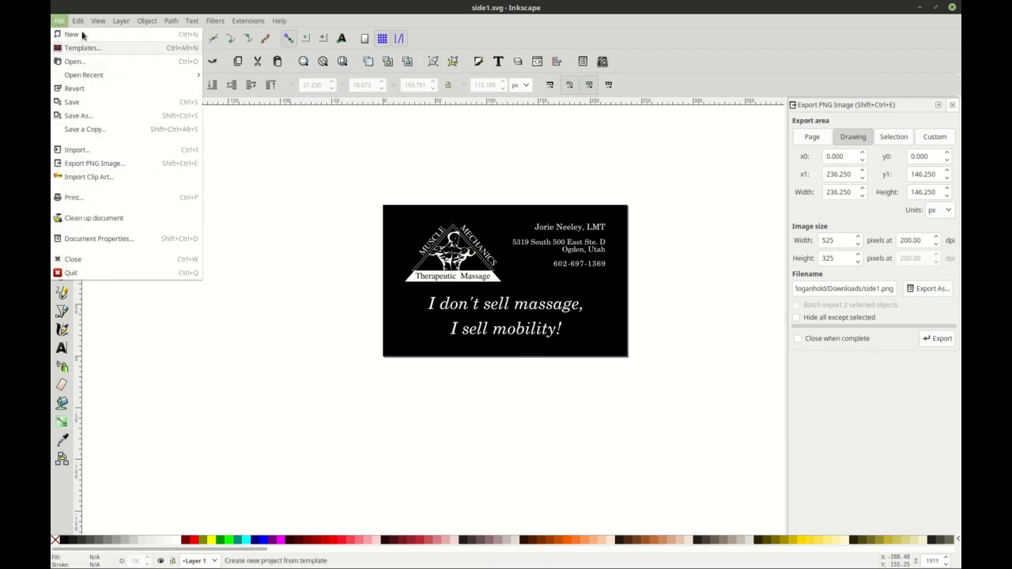
pyautogui.moveTo(77, 25)
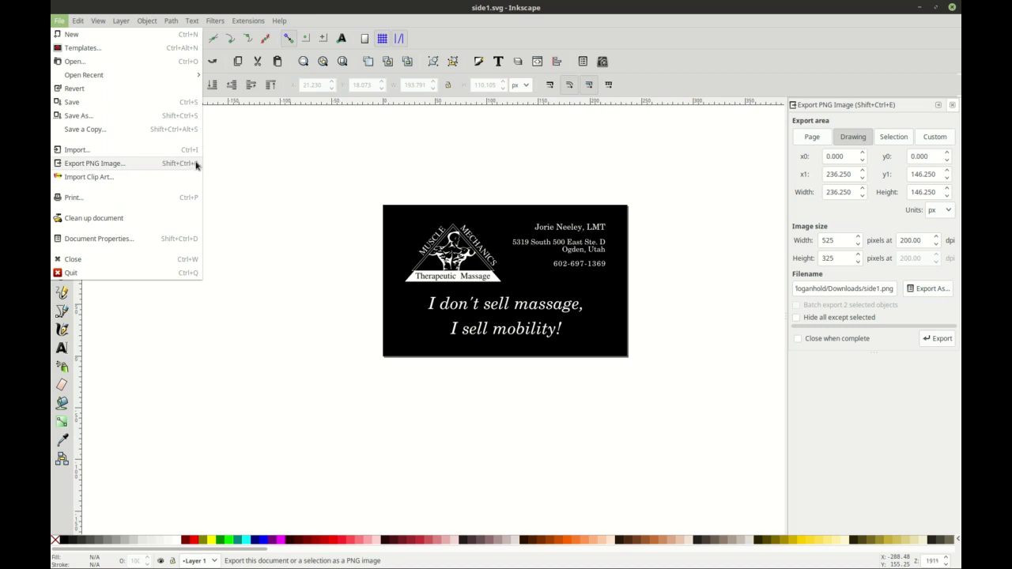
pyautogui.click(240, 166)
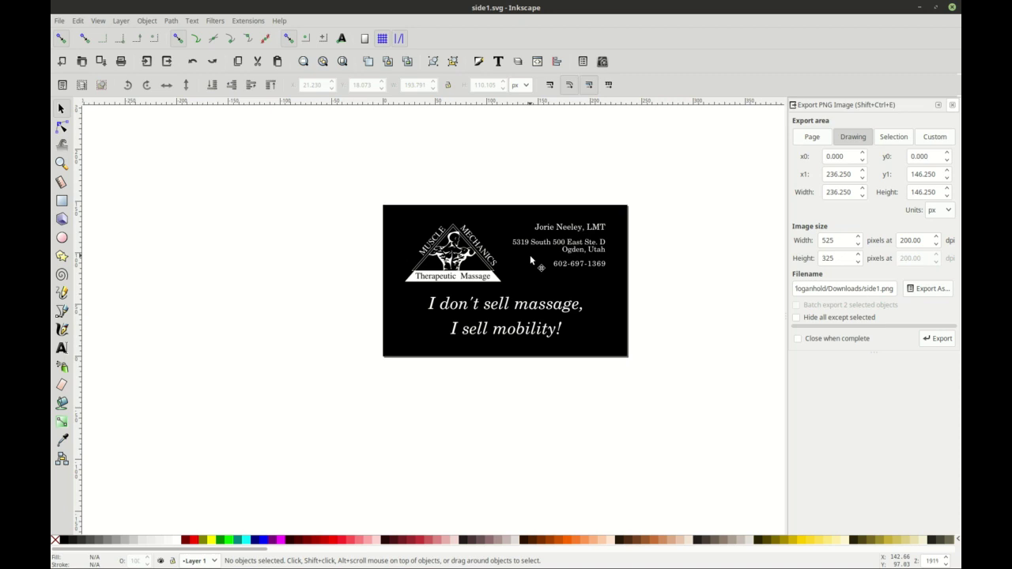
pyautogui.click(807, 141)
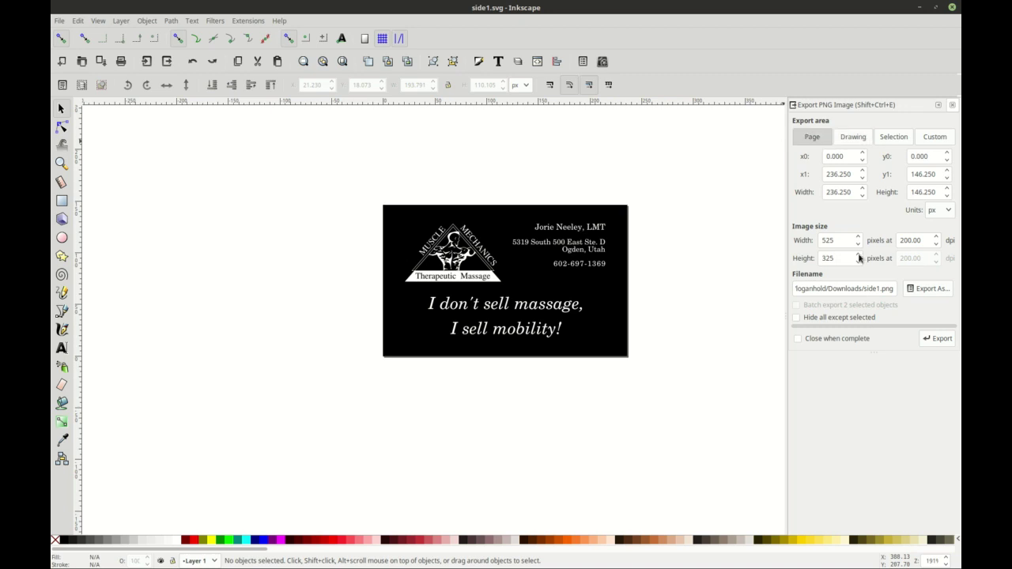
pyautogui.click(924, 291)
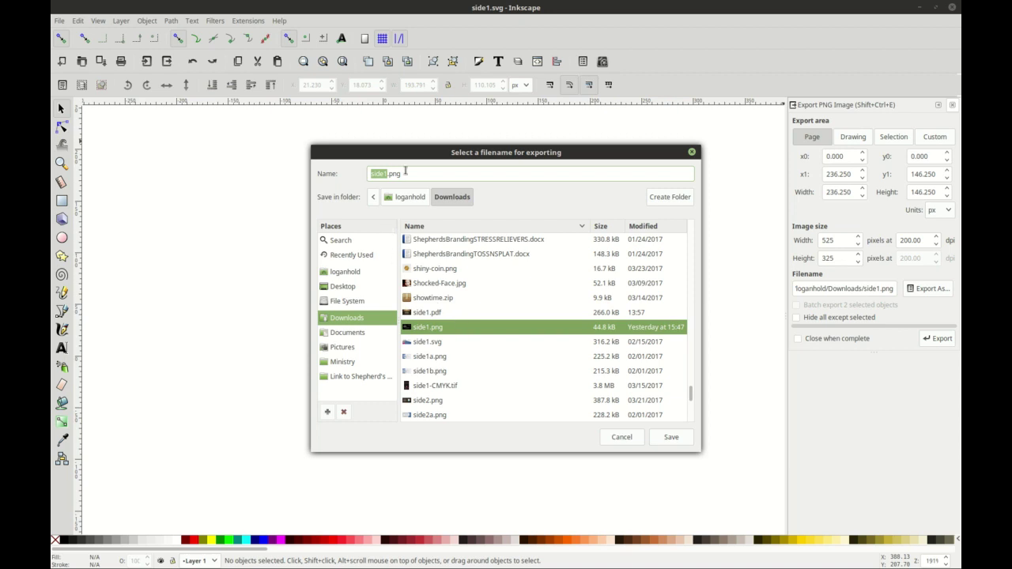
pyautogui.moveTo(405, 174); pyautogui.dragTo(390, 174)
pyautogui.click(612, 439)
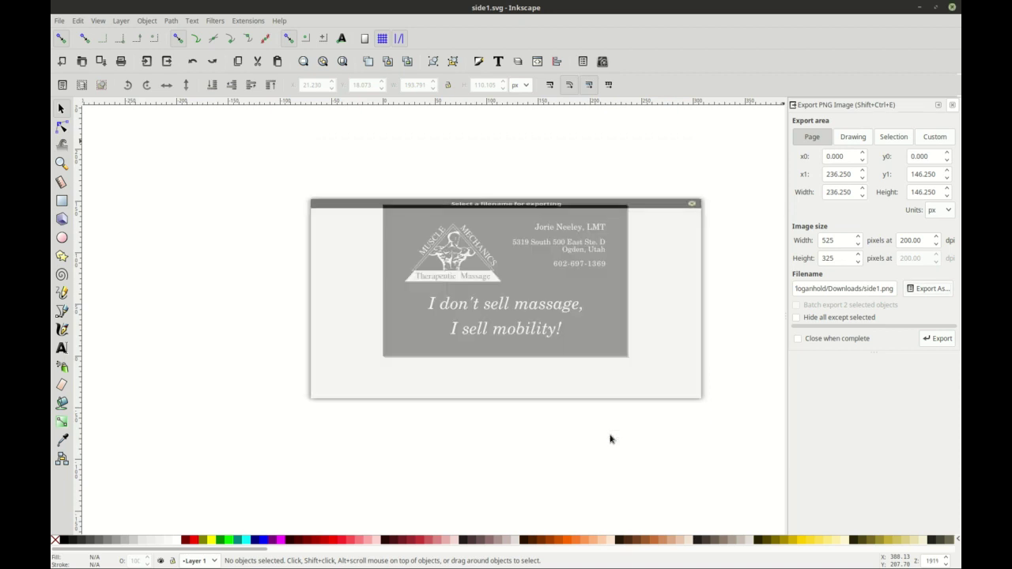
# Export the page at 350 dpi as side1.png in the Downloads folder, replacing the existing file, and switch to the file manager.
pyautogui.click(903, 240)
pyautogui.press('BackSpace')
pyautogui.write('3')
pyautogui.press('Delete')
pyautogui.write('5')
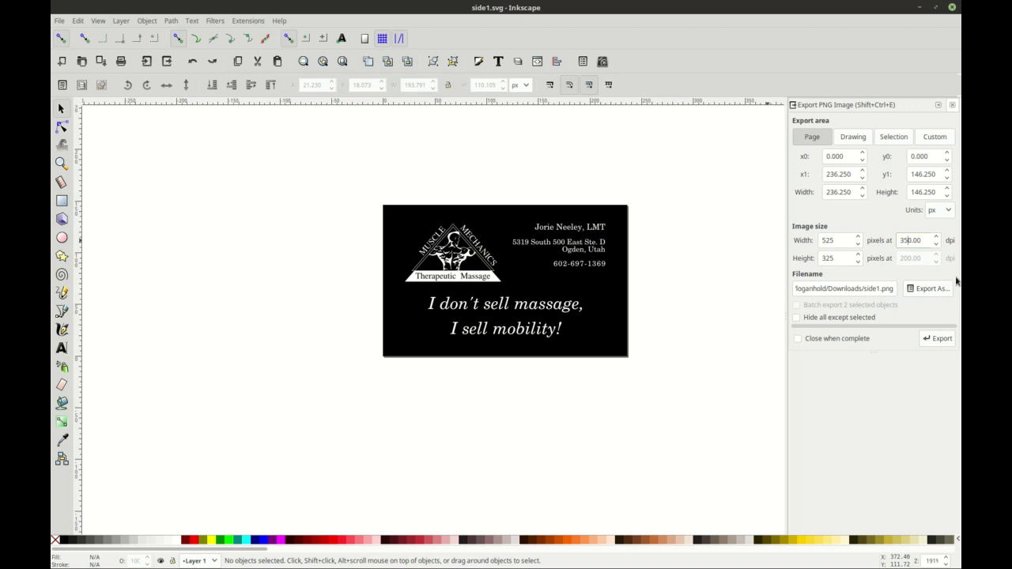
pyautogui.click(935, 339)
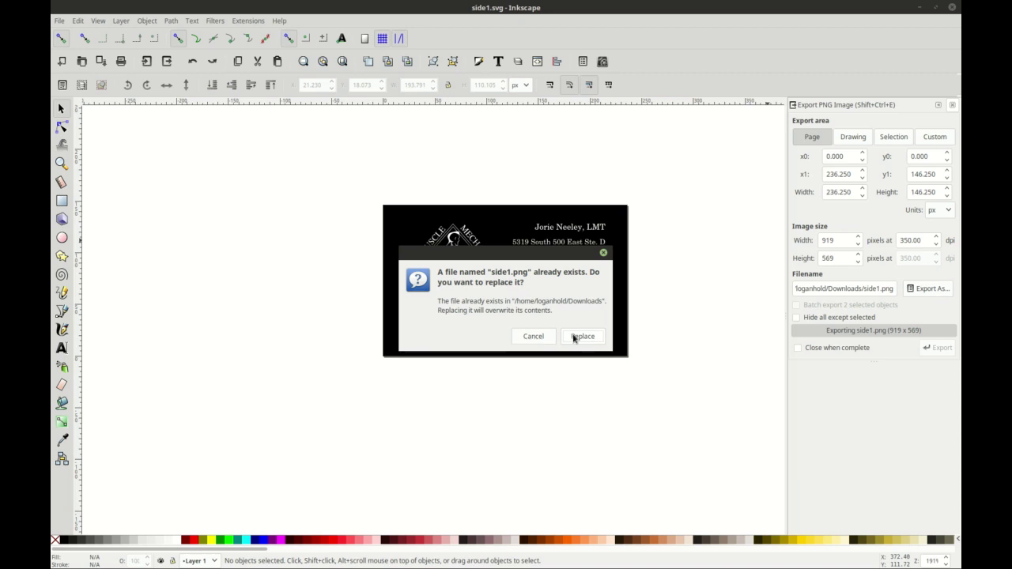
pyautogui.click(575, 338)
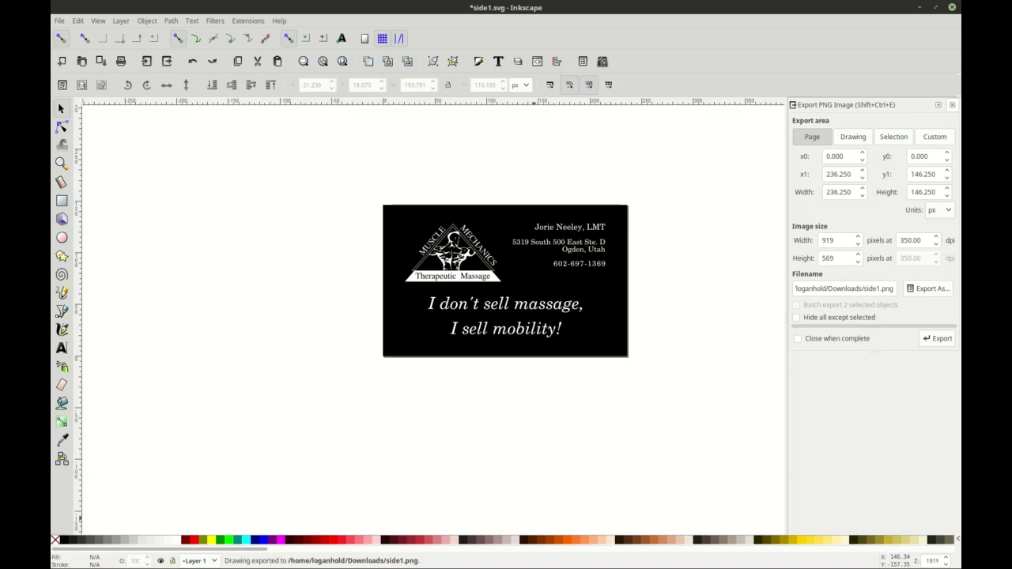
pyautogui.hotkey('alt', 'Tab')
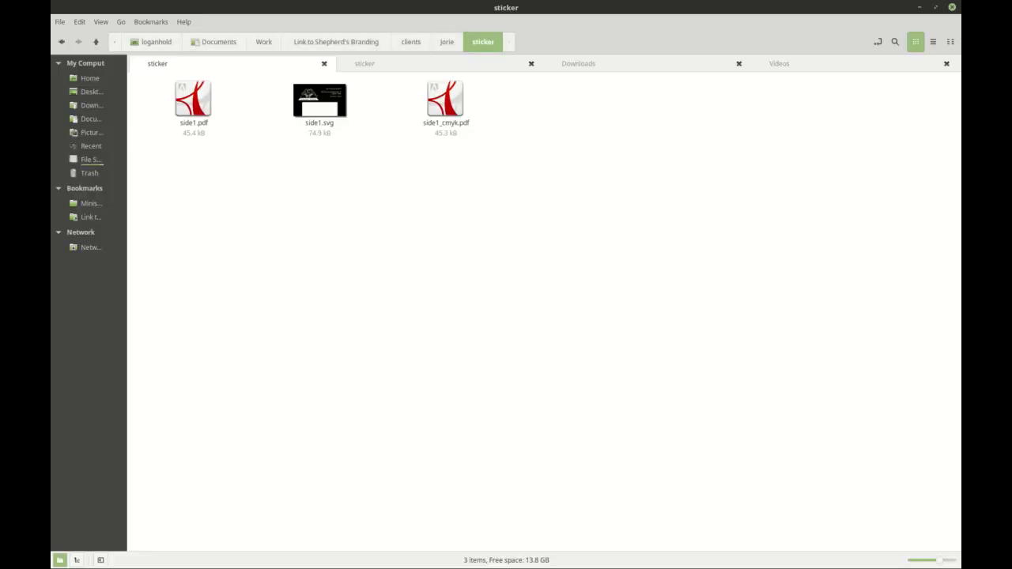
# Import side1.png from the Downloads folder into a new Inkscape document as an embedded image.
pyautogui.click(592, 62)
pyautogui.click(471, 96)
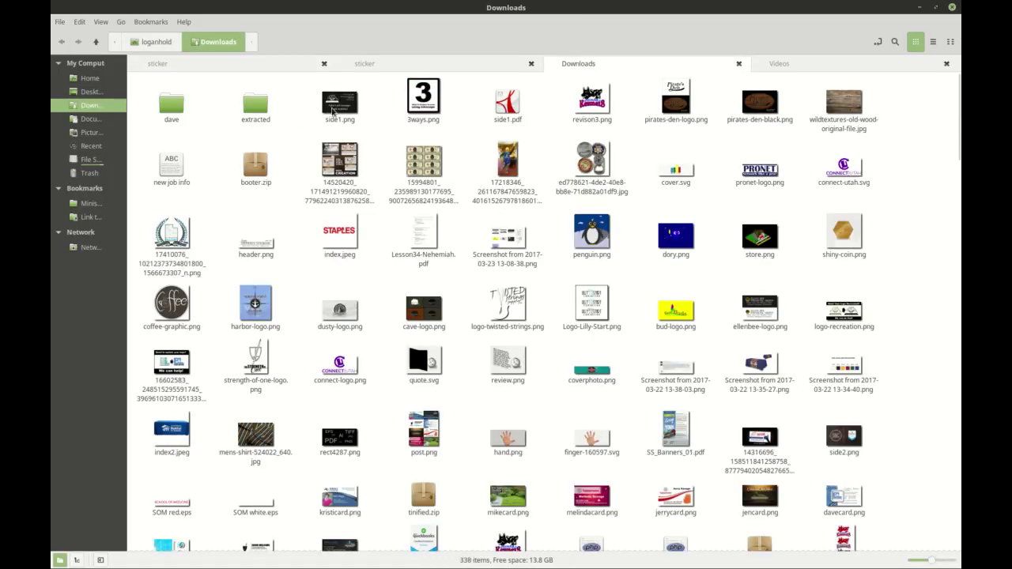
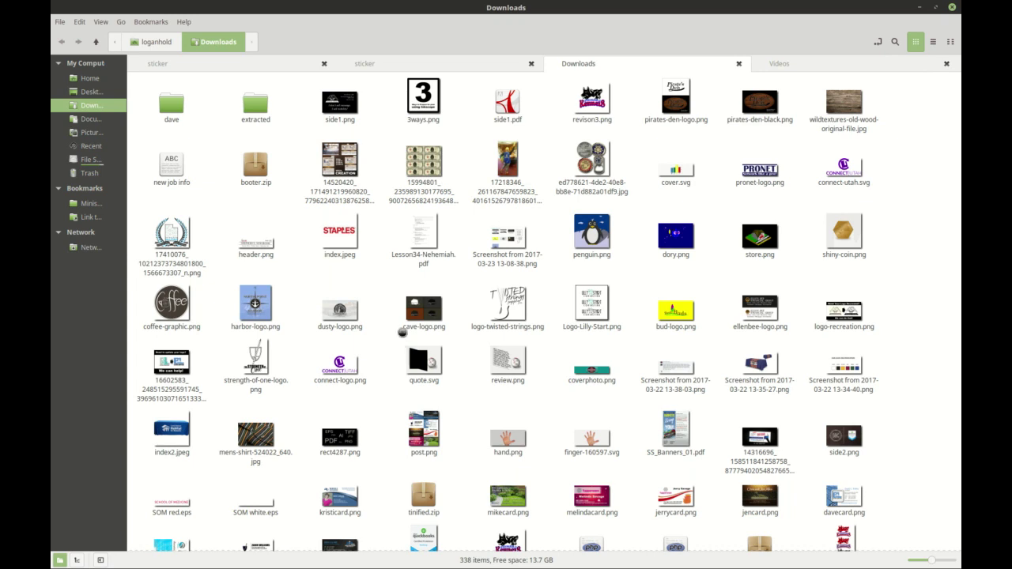
pyautogui.doubleClick(424, 309)
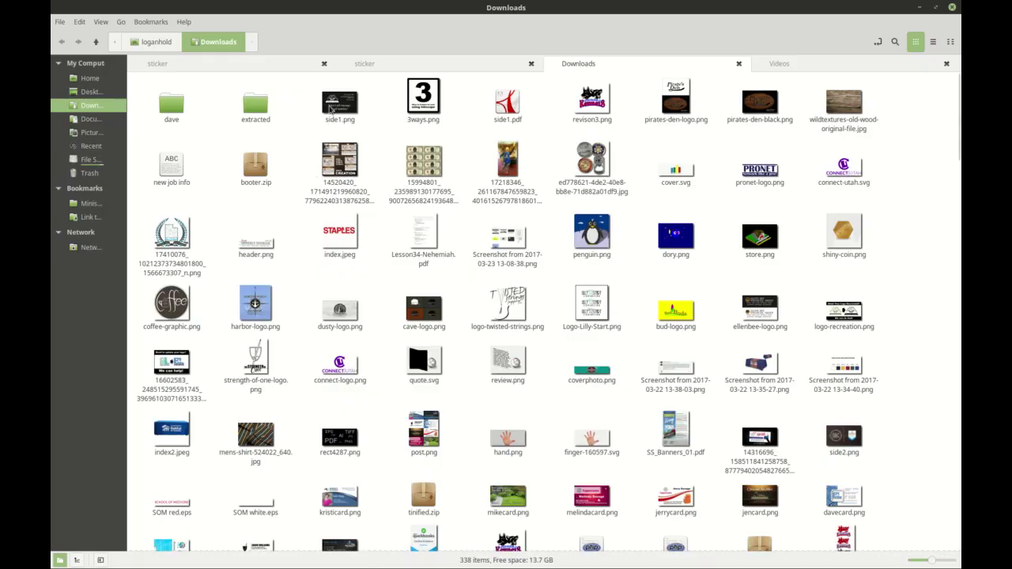
pyautogui.click(329, 108)
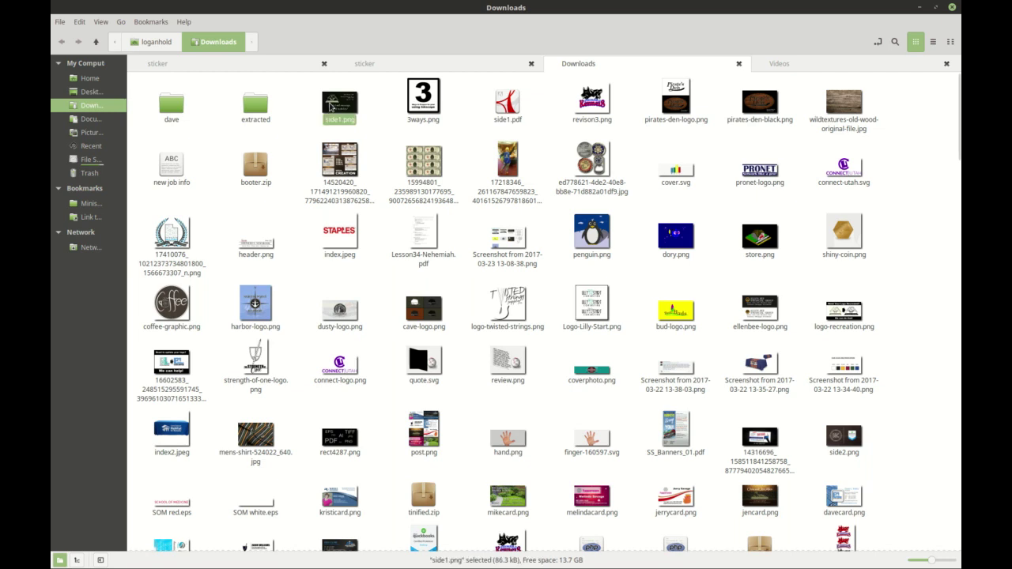
pyautogui.moveTo(329, 108); pyautogui.dragTo(316, 565)
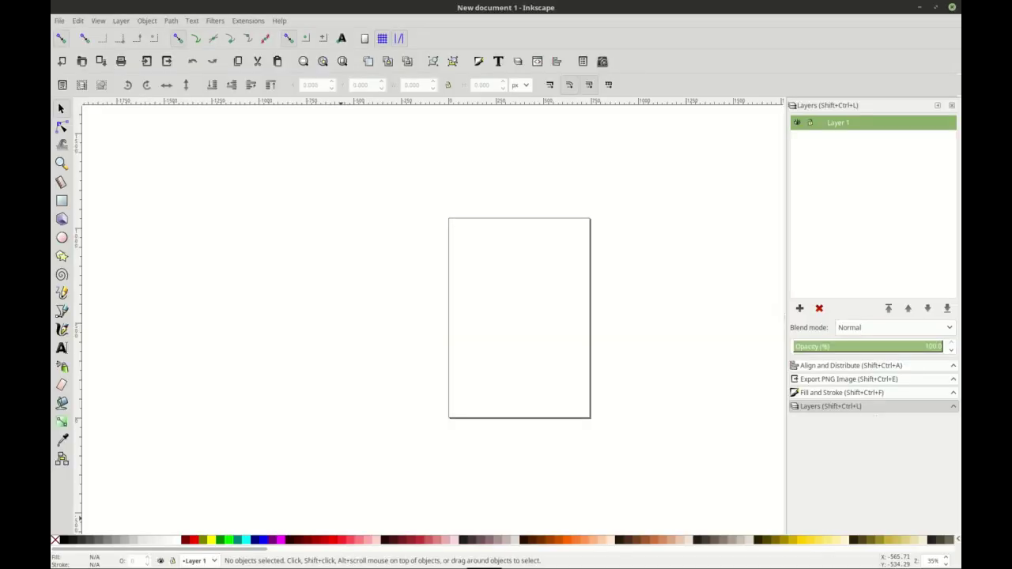
pyautogui.moveTo(458, 323); pyautogui.dragTo(452, 320)
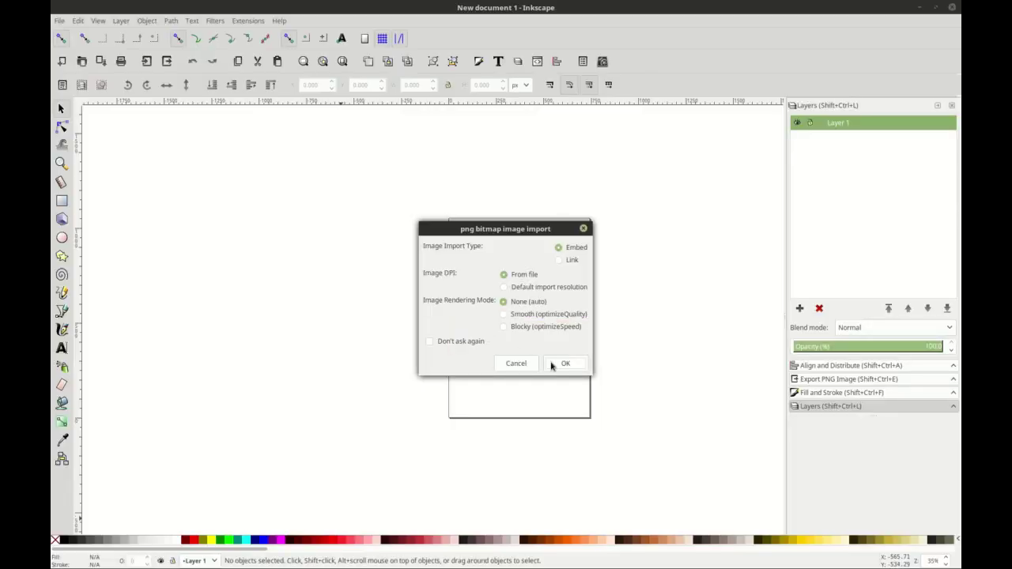
pyautogui.click(560, 364)
pyautogui.moveTo(553, 365); pyautogui.dragTo(330, 294)
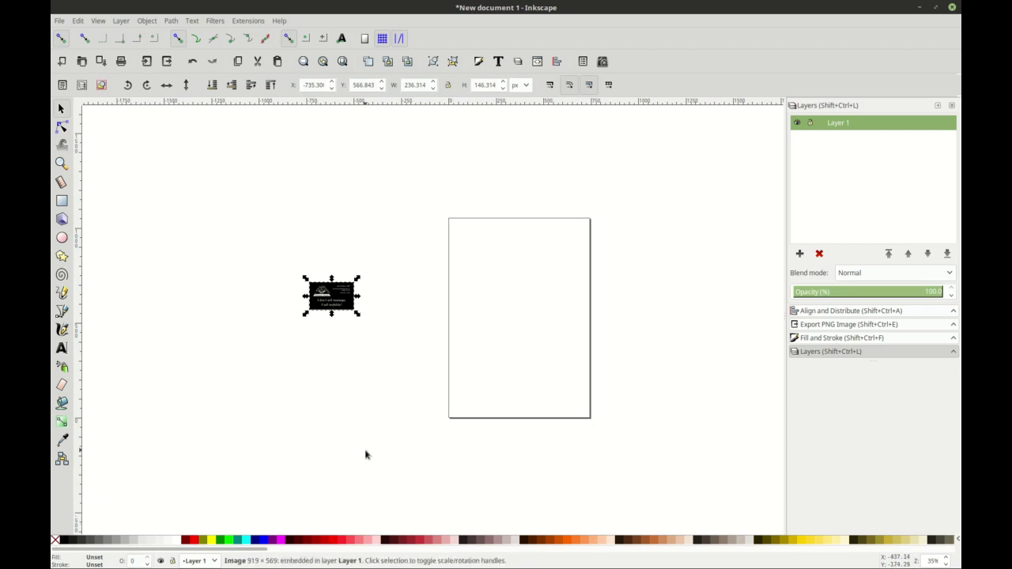
# Try resizing the page to the selected card image with zero margins through the document properties, deselect the image and undo the resize.
pyautogui.click(231, 182)
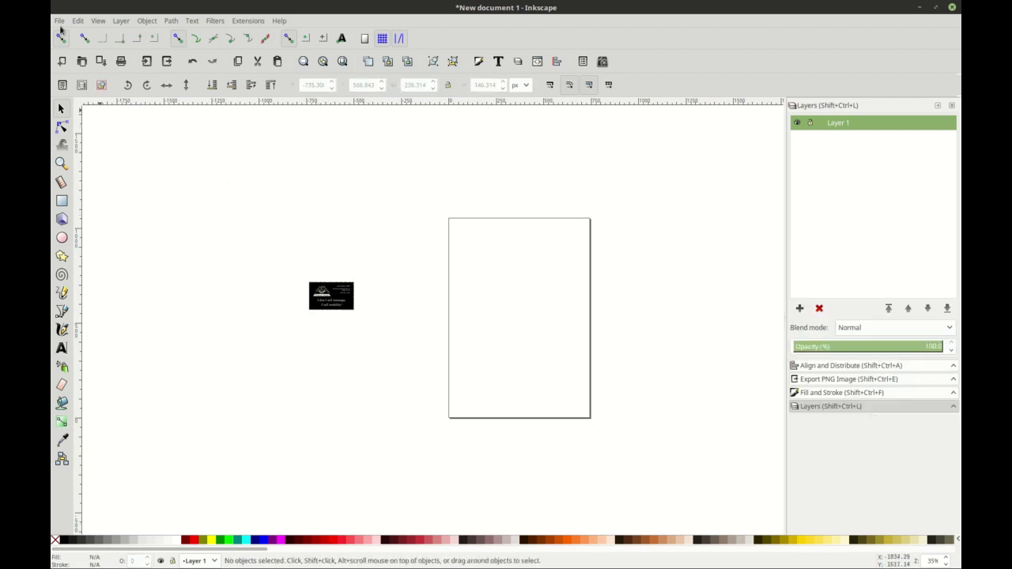
pyautogui.click(59, 21)
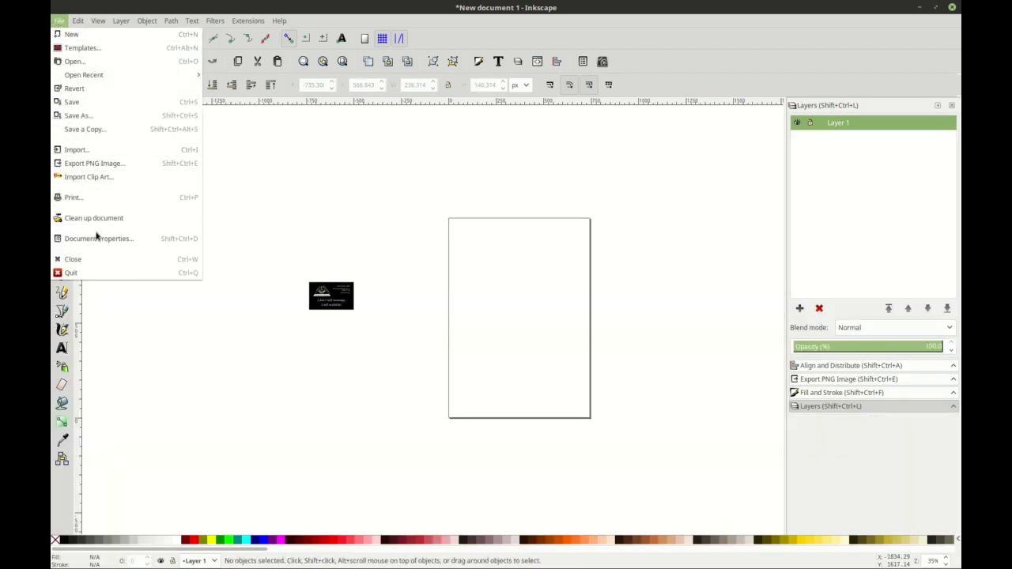
pyautogui.click(330, 273)
pyautogui.click(335, 298)
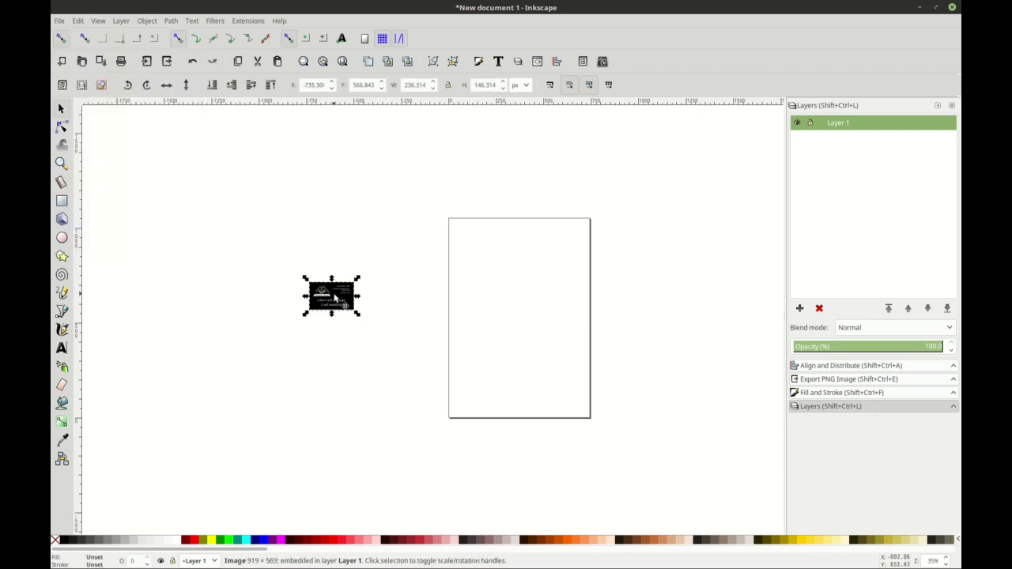
pyautogui.click(60, 20)
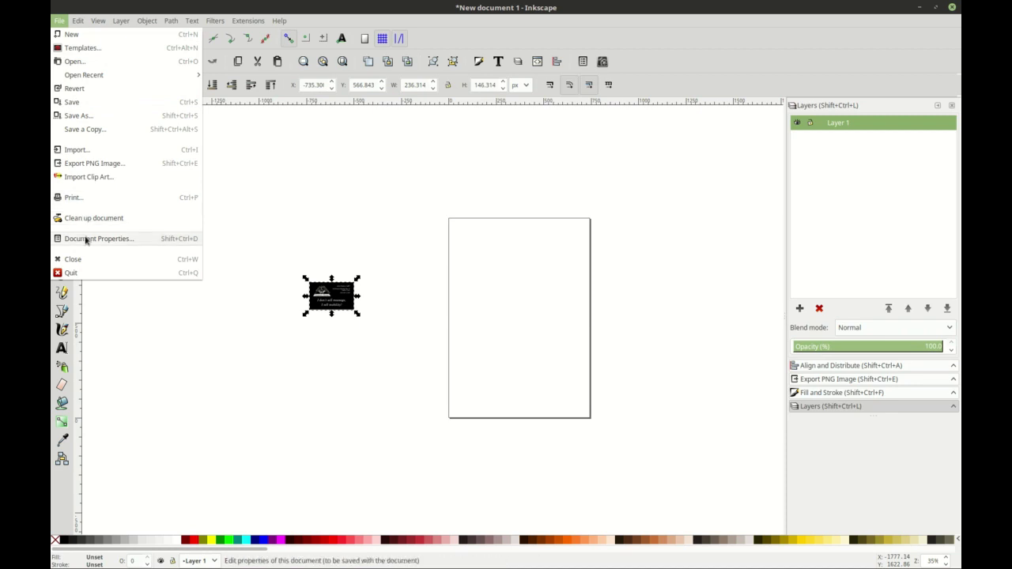
pyautogui.click(87, 241)
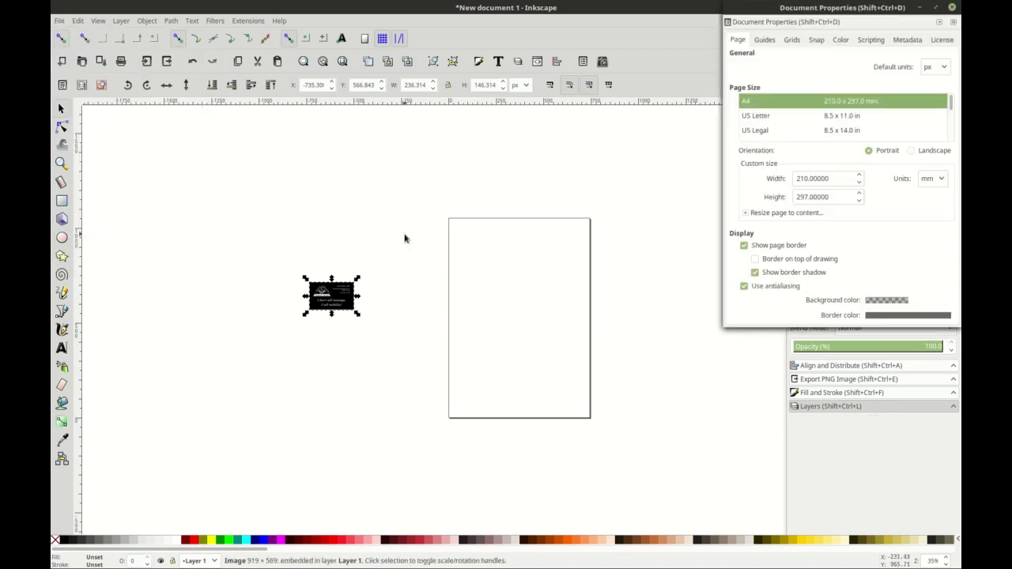
pyautogui.click(796, 216)
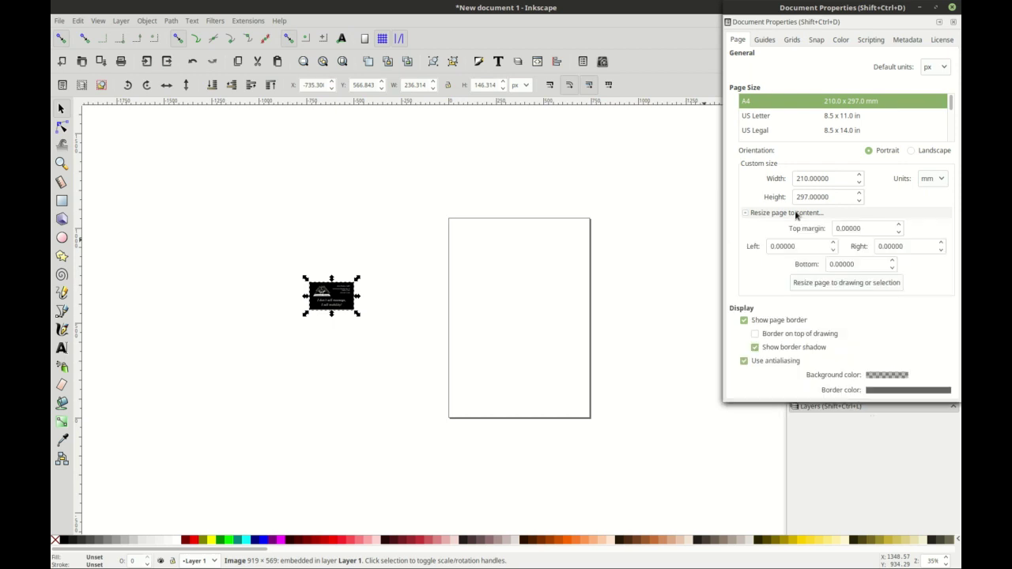
pyautogui.click(823, 282)
pyautogui.click(953, 8)
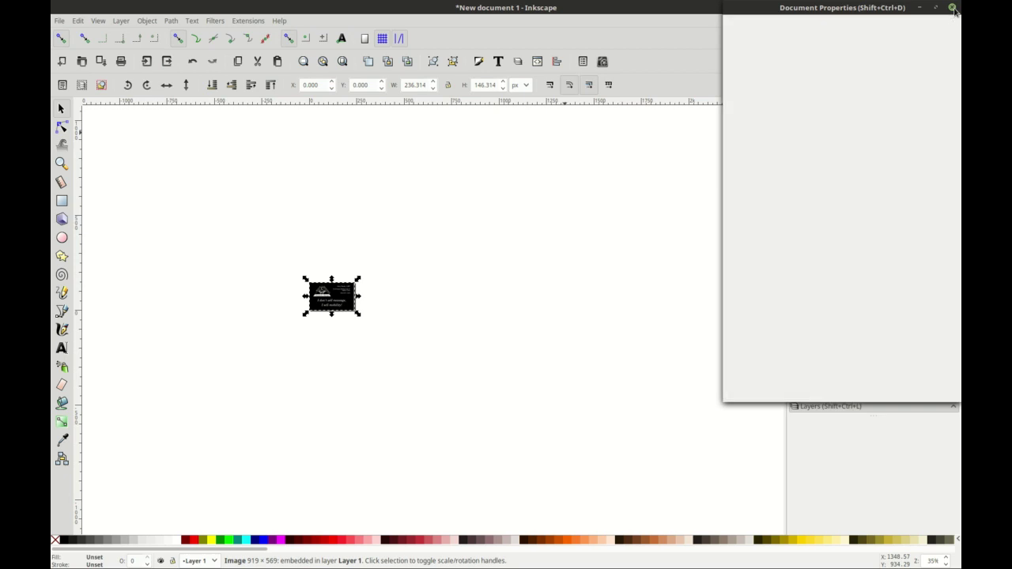
pyautogui.click(508, 177)
pyautogui.hotkey('ctrl', 'z')
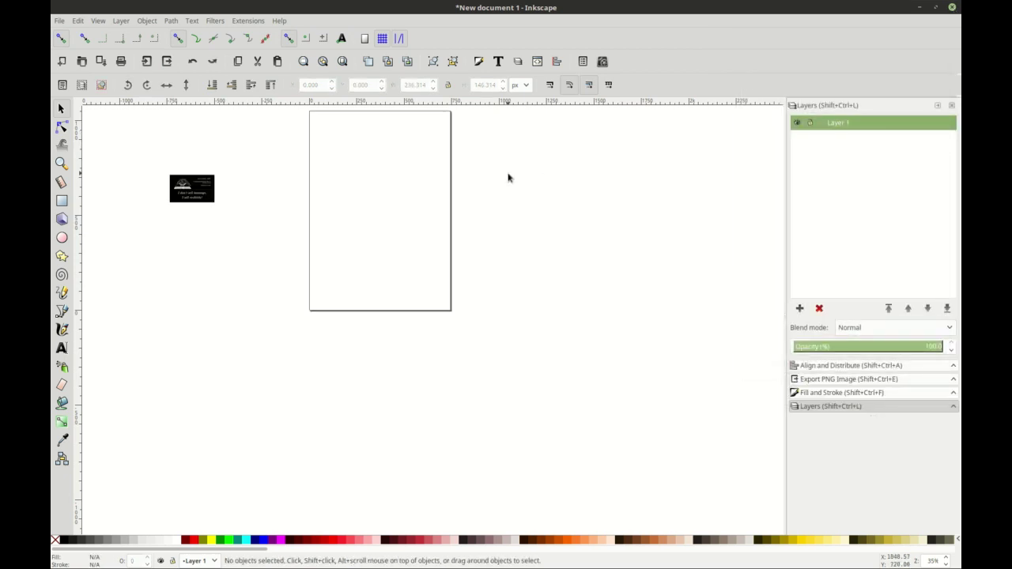
# Resize the page to fit the imported card image.
pyautogui.scroll(1, 348, 210)
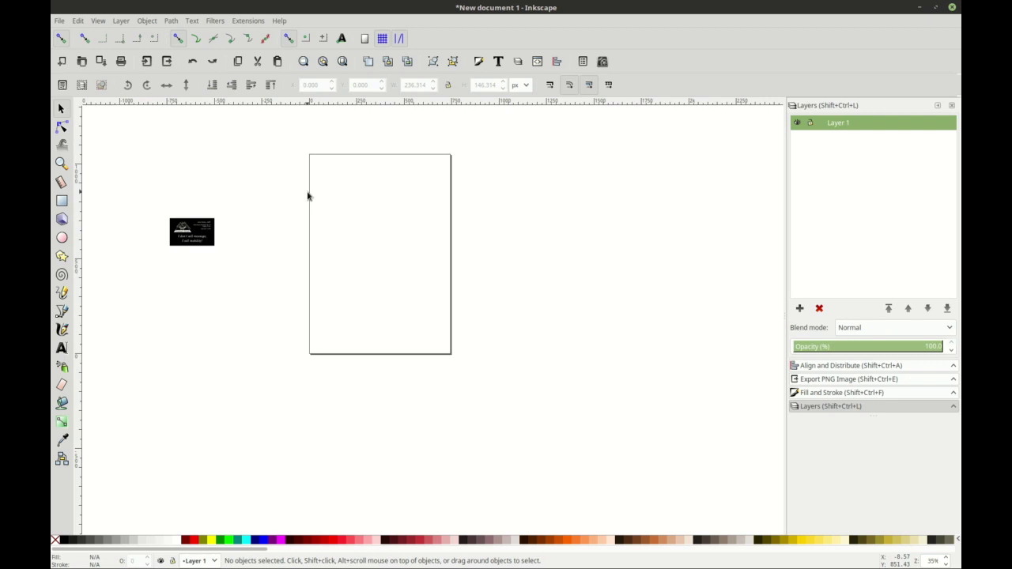
pyautogui.hotkey('ctrl', 'shift', 'r')
pyautogui.scroll(1, 348, 355)
pyautogui.scroll(4, 344, 360)
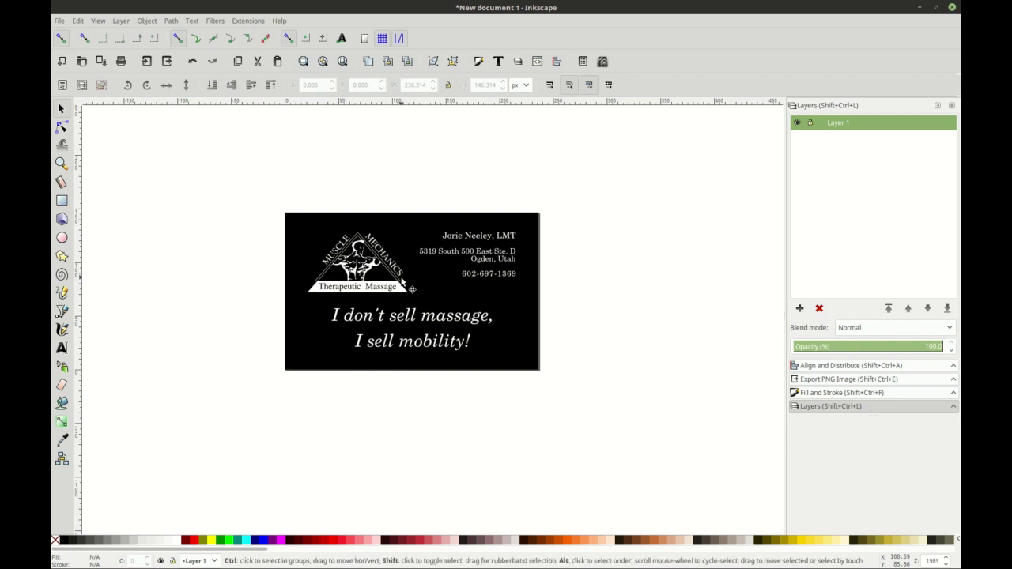
# Start saving a PDF copy of the document in the Downloads folder and name it side1.
pyautogui.hotkey('ctrl', 'shift', 'alt', 's')
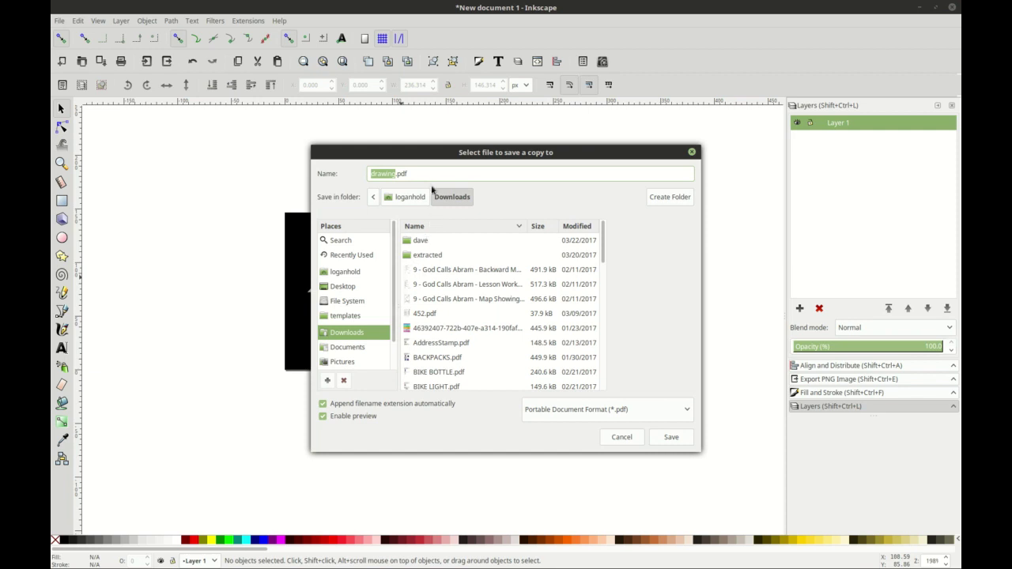
pyautogui.press('Right')
pyautogui.press('BackSpace')
pyautogui.press('BackSpace')
pyautogui.press('BackSpace')
pyautogui.press('BackSpace')
pyautogui.press('BackSpace')
pyautogui.press('BackSpace')
pyautogui.press('BackSpace')
pyautogui.write('Sign')
pyautogui.press('BackSpace')
pyautogui.press('BackSpace')
pyautogui.press('BackSpace')
pyautogui.press('BackSpace')
pyautogui.write('side1')
# Save the PDF copy as PDF 1.5 with texts converted to paths and 350 dpi rasterization, replacing the existing file.
pyautogui.click(673, 437)
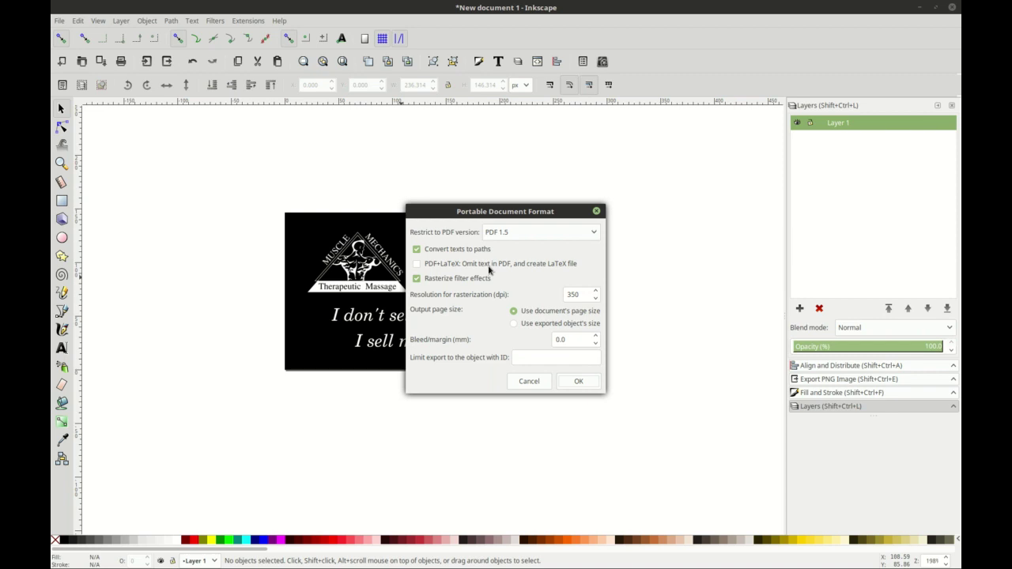
pyautogui.click(579, 382)
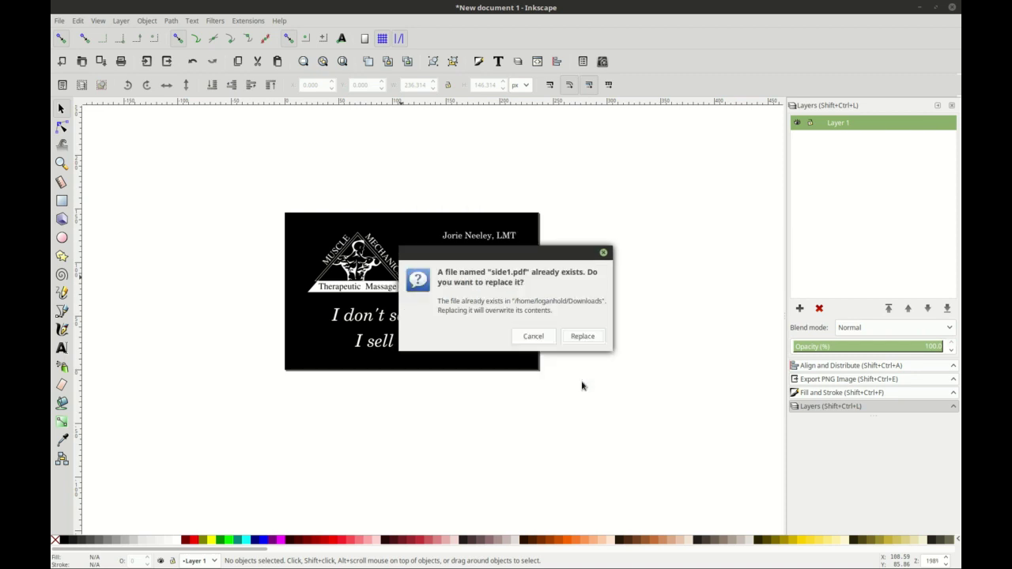
pyautogui.click(587, 338)
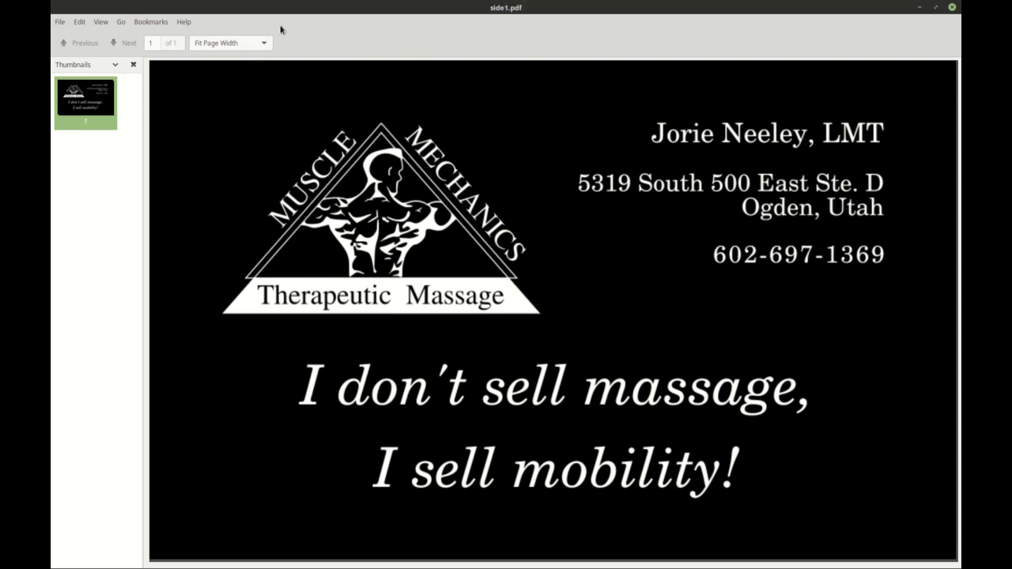
# Compare side1.pdf from Downloads side by side with side1_cmyk.pdf from the sticker folder, and close both.
pyautogui.moveTo(414, 35); pyautogui.dragTo(961, 158)
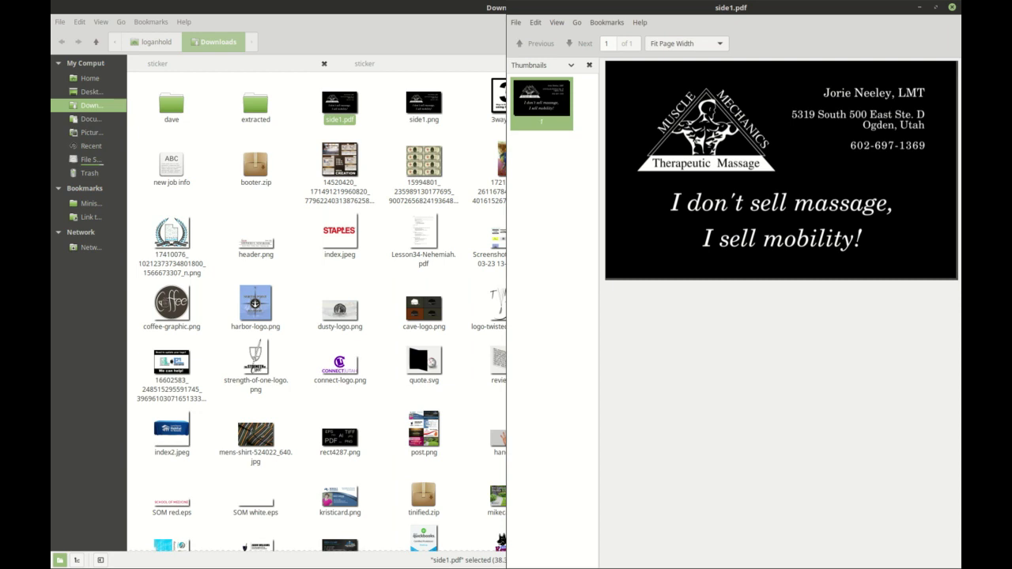
pyautogui.click(240, 64)
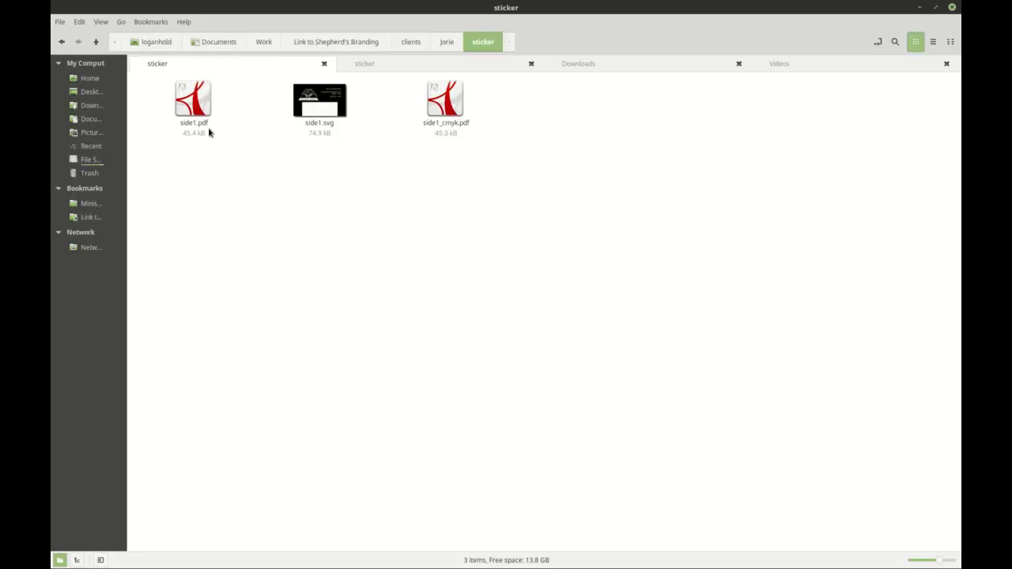
pyautogui.click(438, 98)
pyautogui.doubleClick(437, 98)
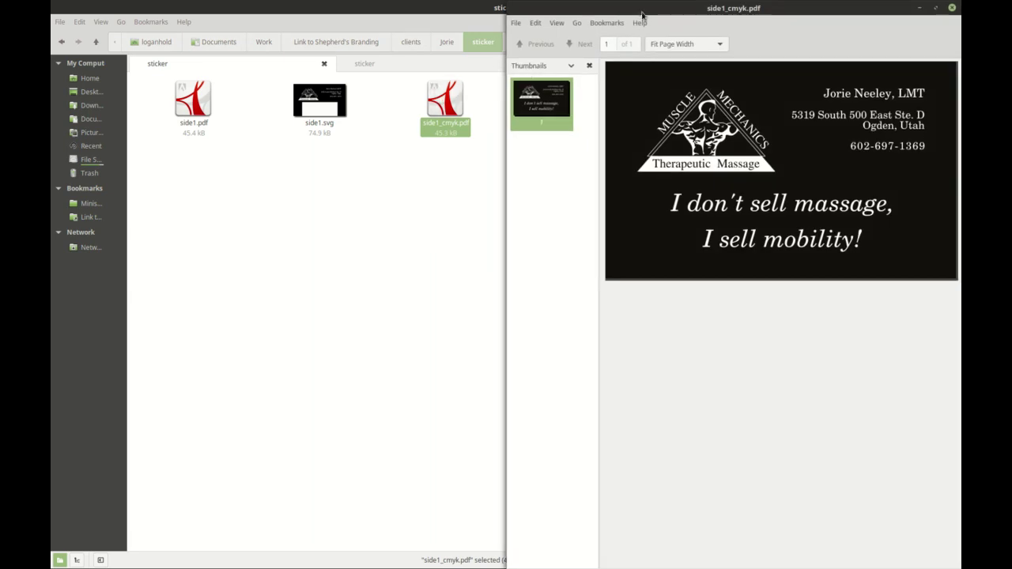
pyautogui.moveTo(648, 9); pyautogui.dragTo(52, 36)
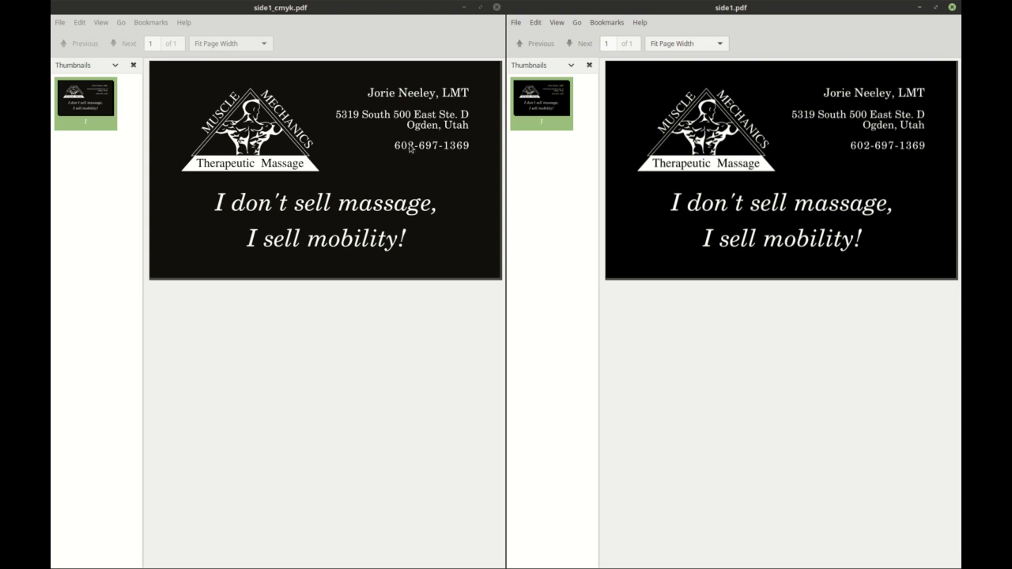
pyautogui.click(497, 8)
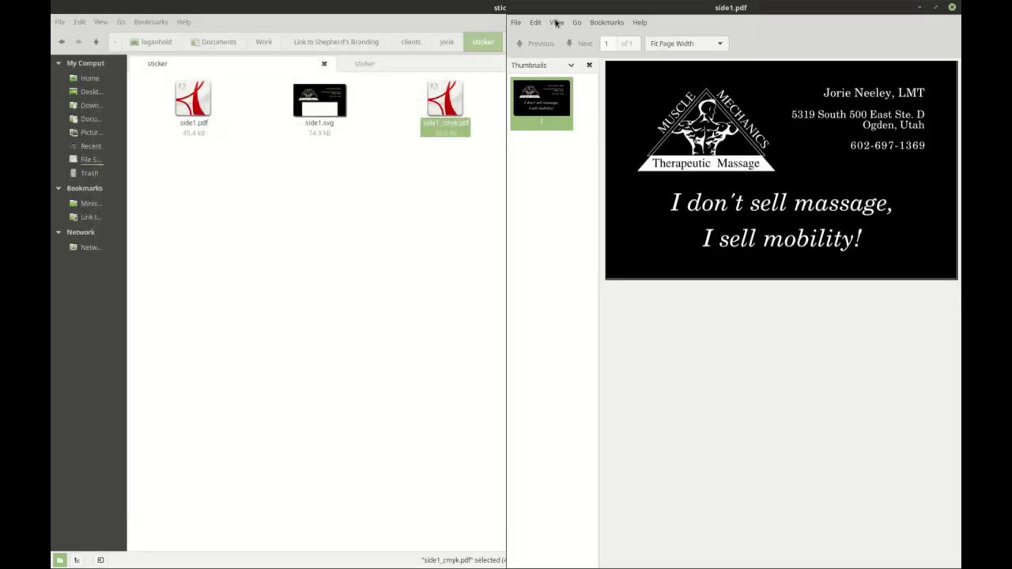
pyautogui.click(952, 7)
# Inspect the embedded card image up close in Inkscape with the Node tool, and close the new document without saving.
pyautogui.click(466, 266)
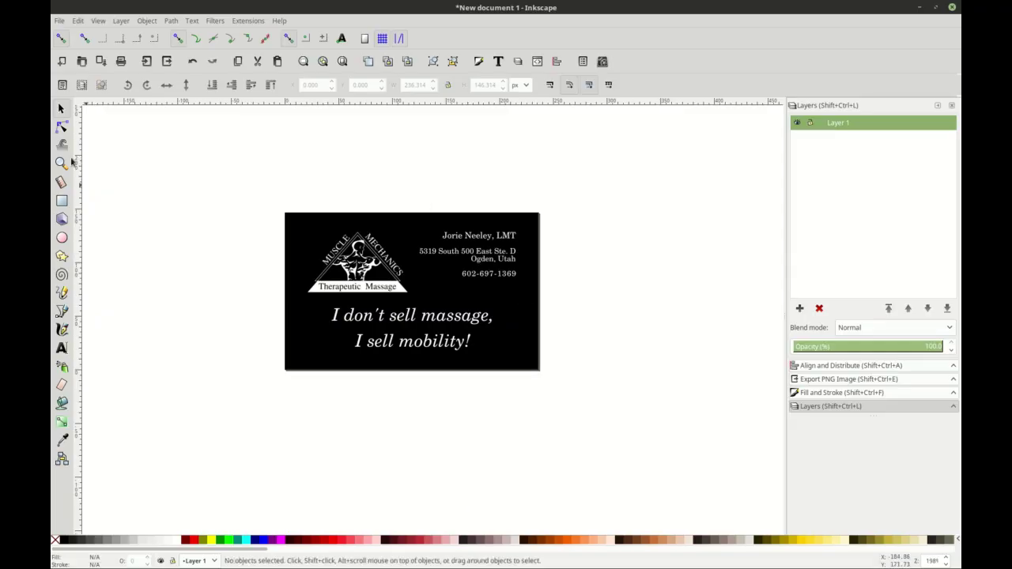
pyautogui.click(61, 128)
pyautogui.click(393, 317)
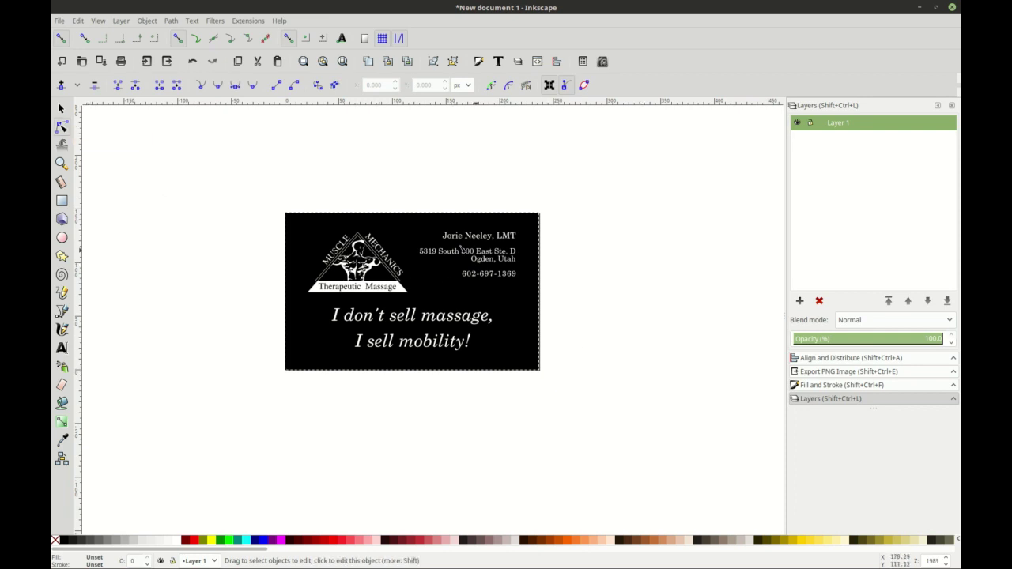
pyautogui.scroll(10, 386, 238)
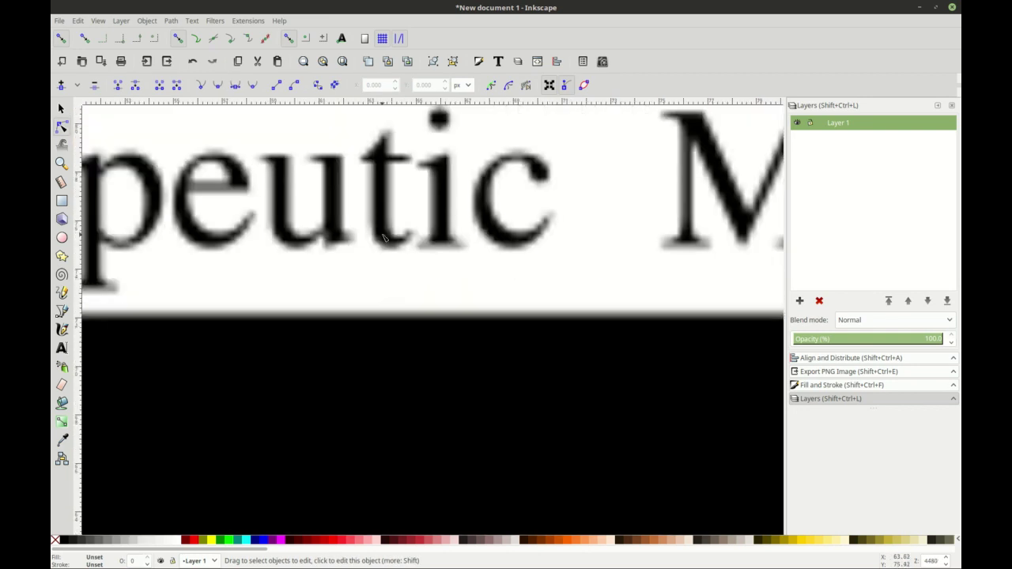
pyautogui.scroll(-9, 385, 237)
pyautogui.click(953, 7)
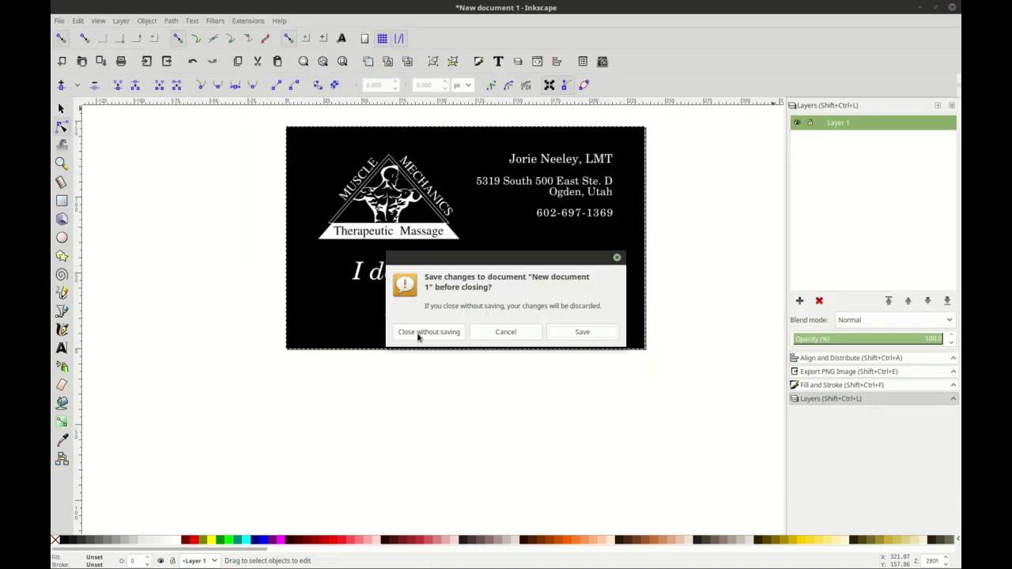
pyautogui.click(419, 338)
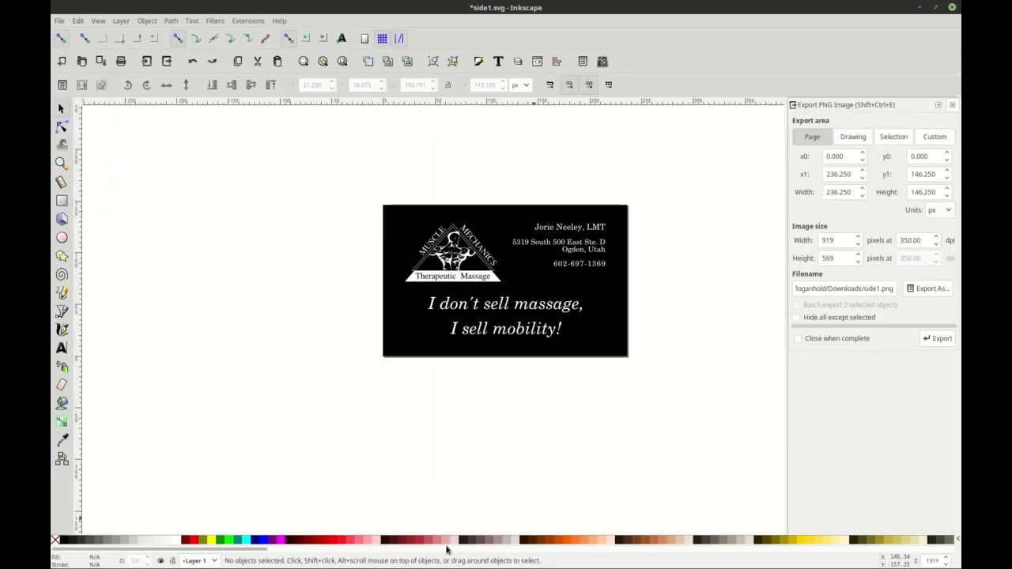
# Save side1.svg, switch to the file manager and show the Downloads folder with nothing selected.
pyautogui.hscroll(1, 225, 266)
pyautogui.hotkey('ctrl', 's')
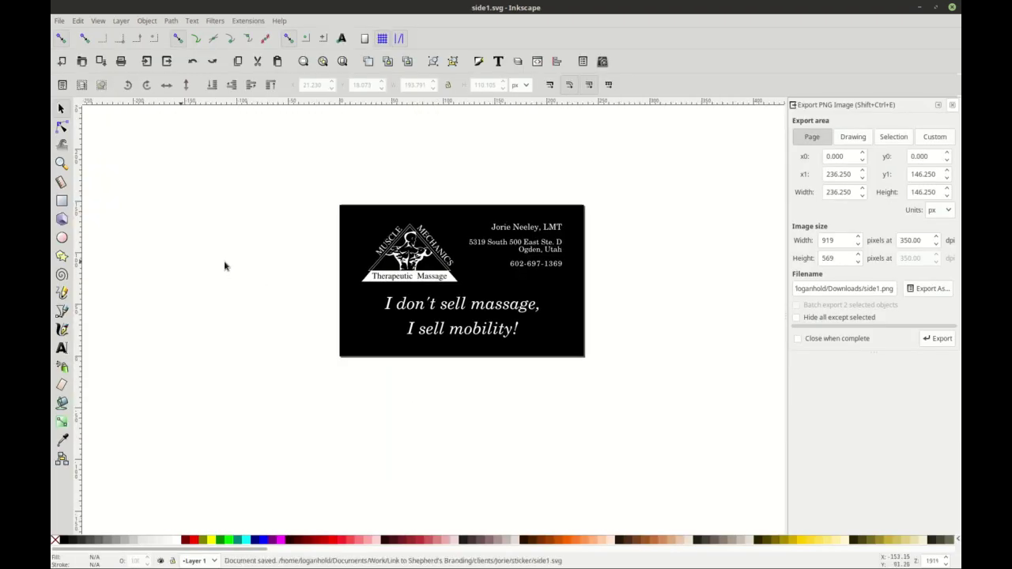
pyautogui.hscroll(2, 224, 267)
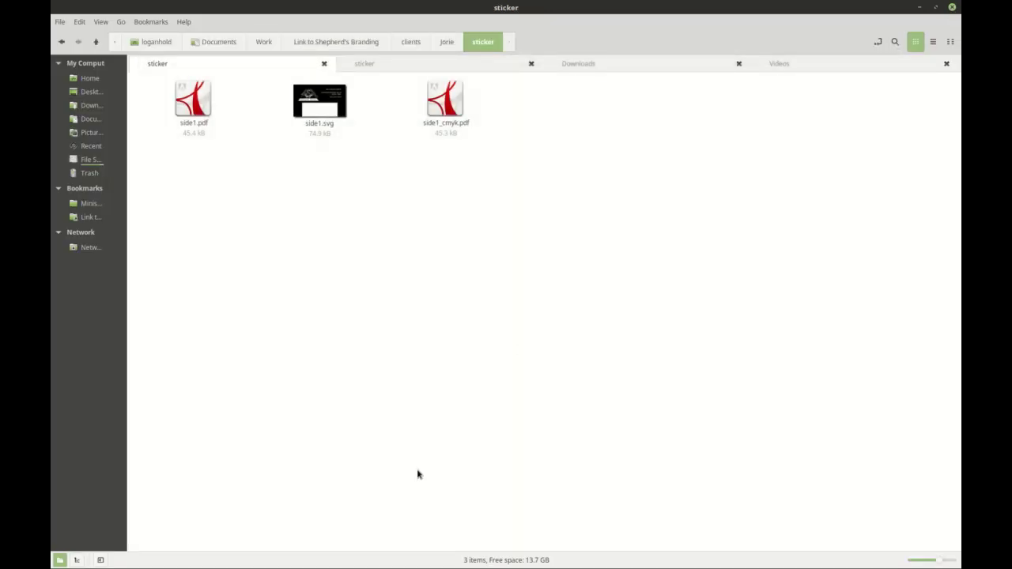
pyautogui.click(569, 66)
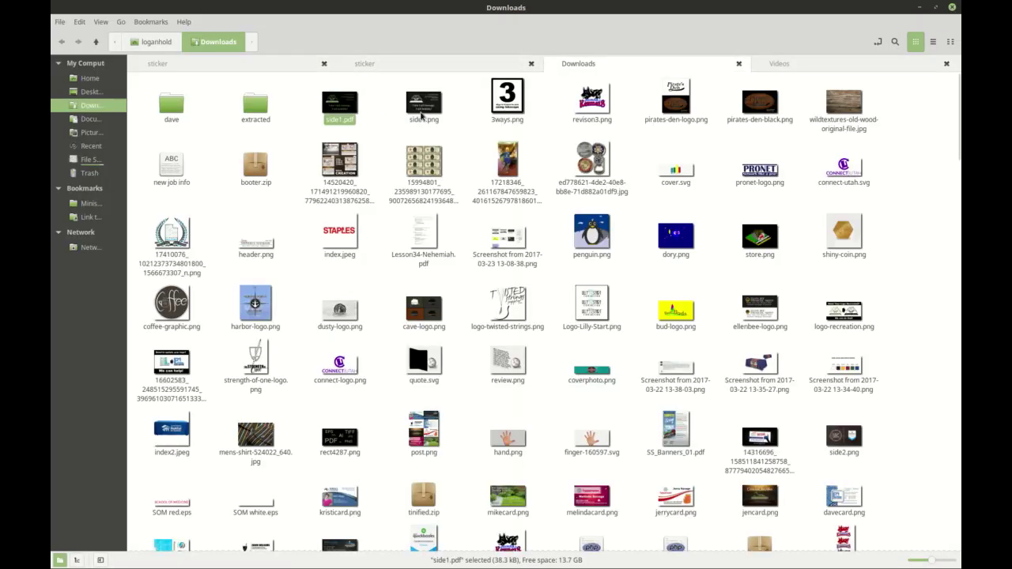
pyautogui.click(455, 113)
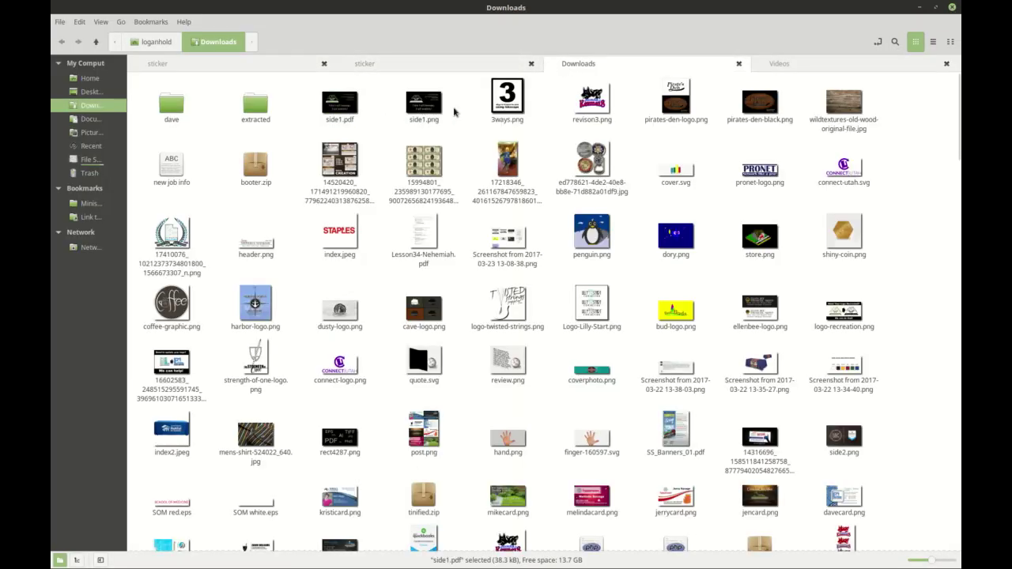
# Open side1.png from the Downloads folder in GIMP.
pyautogui.rightClick(428, 109)
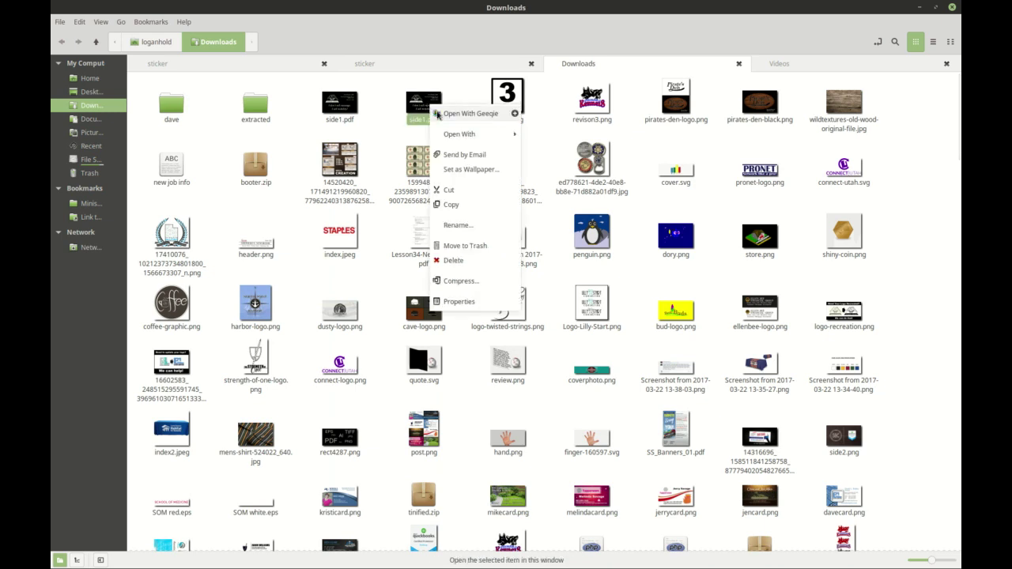
pyautogui.moveTo(454, 135)
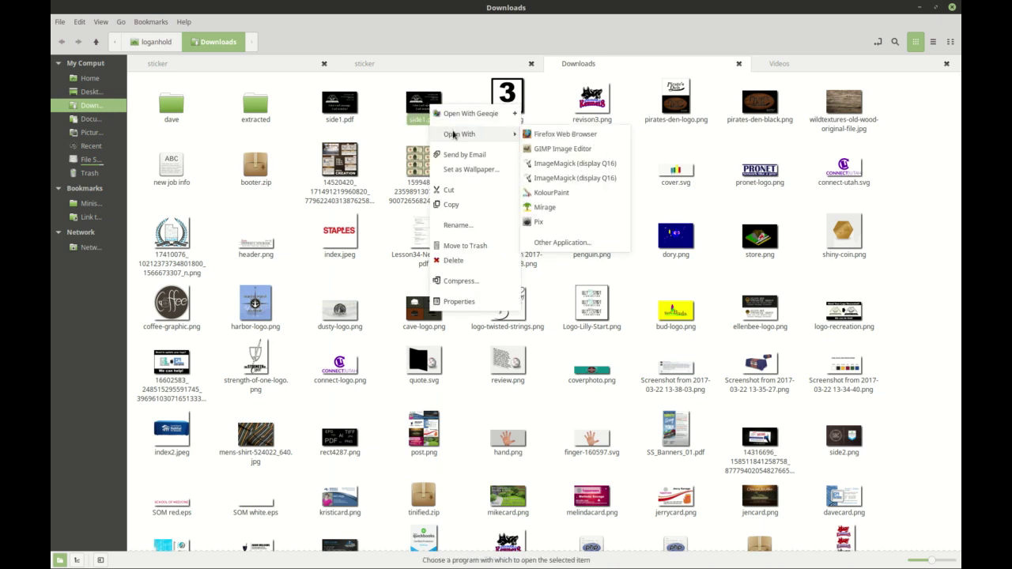
pyautogui.click(540, 149)
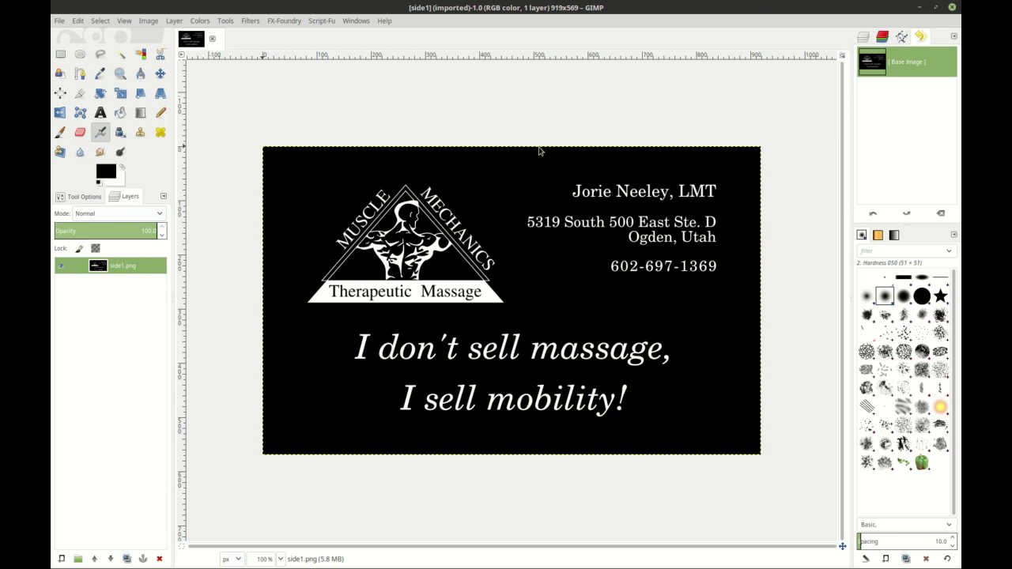
pyautogui.hotkey('ctrl', 'alt', 'Right')
# Try to export side1.png as a CMYK image with the Separate plug-in's export command.
pyautogui.click(149, 20)
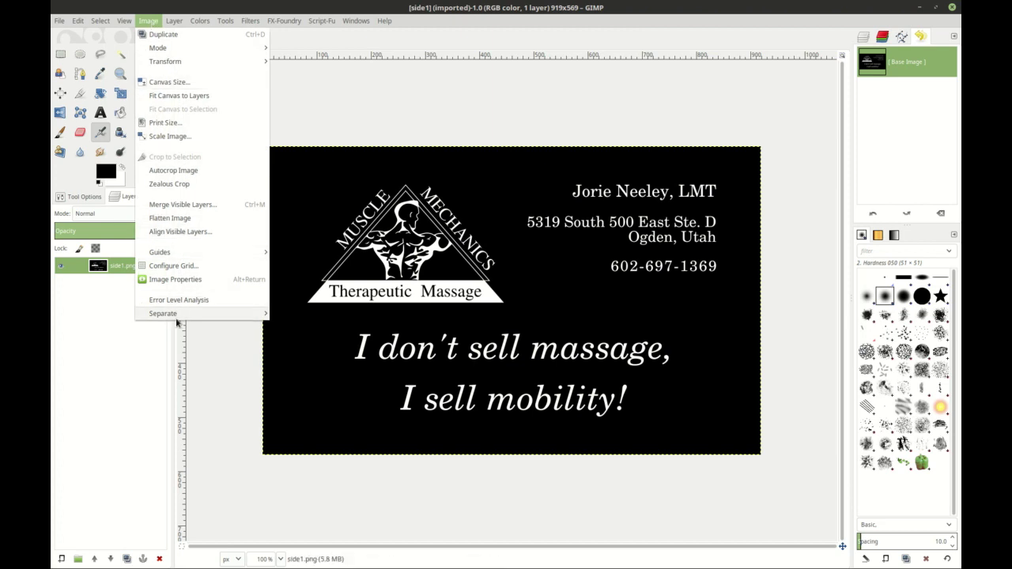
pyautogui.moveTo(176, 318)
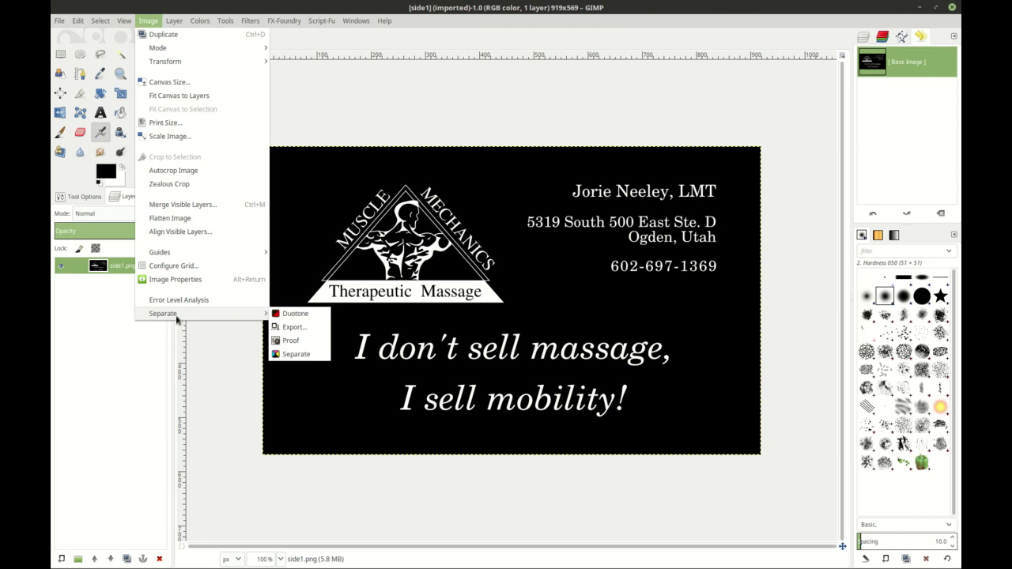
pyautogui.click(296, 326)
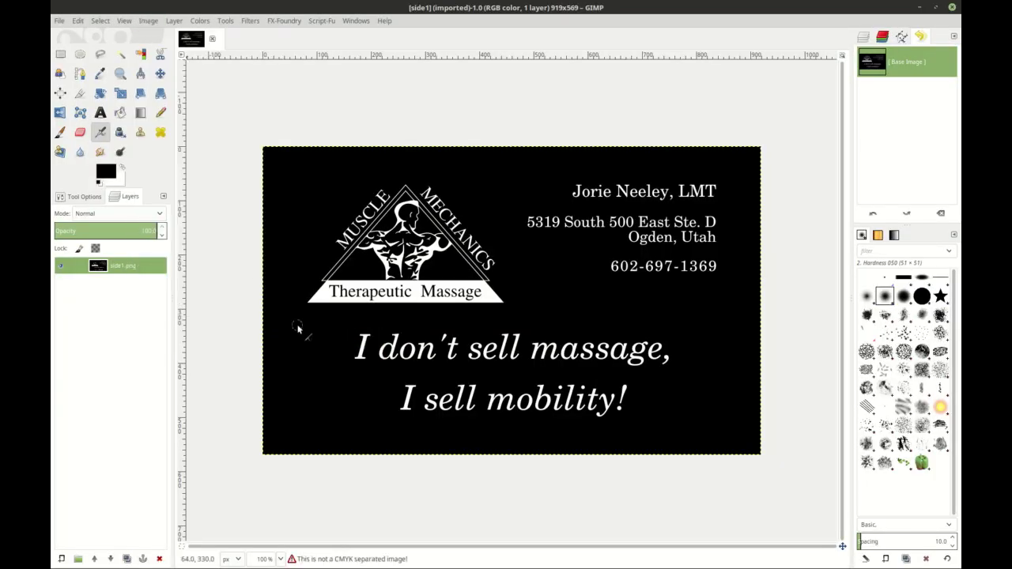
# Separate the image into CMYK layers with sRGB as the source color space, and select the K and Y layers in turn.
pyautogui.click(145, 22)
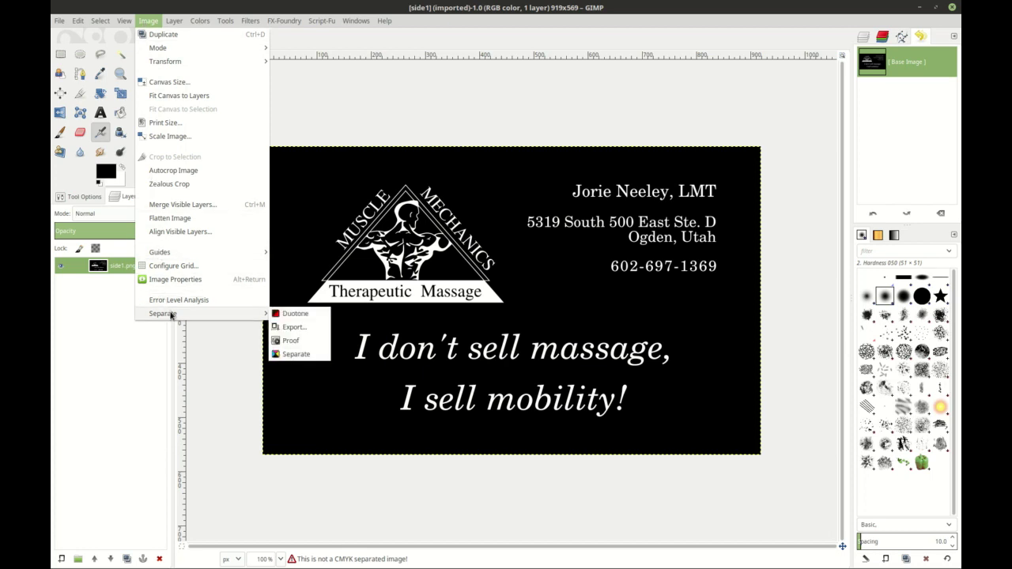
pyautogui.click(297, 354)
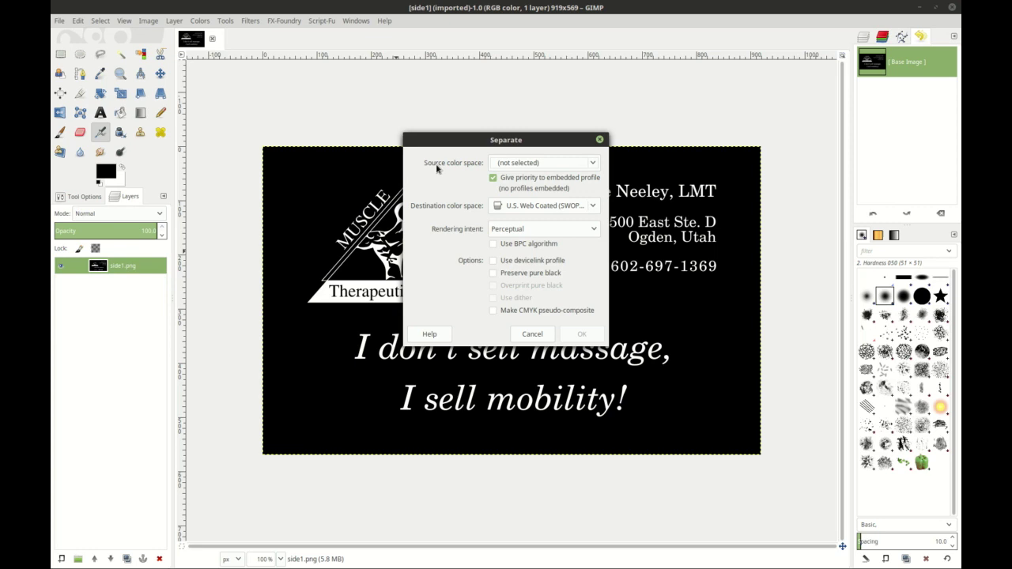
pyautogui.click(507, 164)
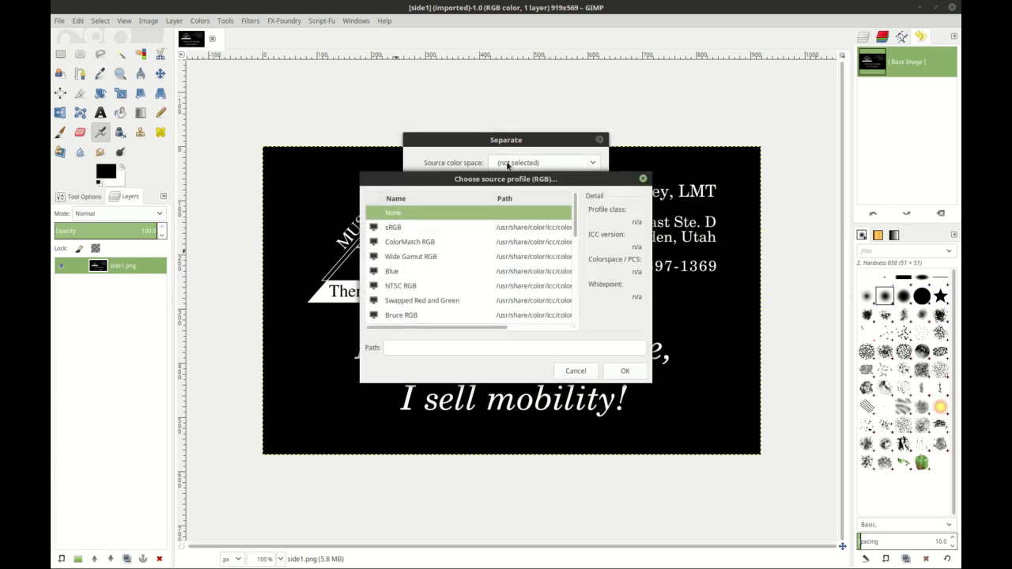
pyautogui.click(398, 228)
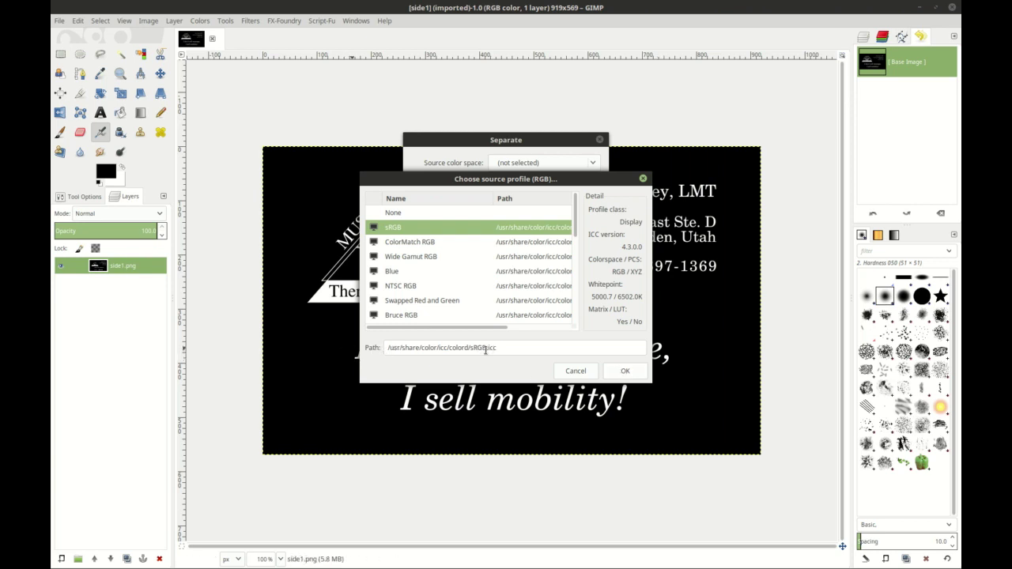
pyautogui.click(626, 371)
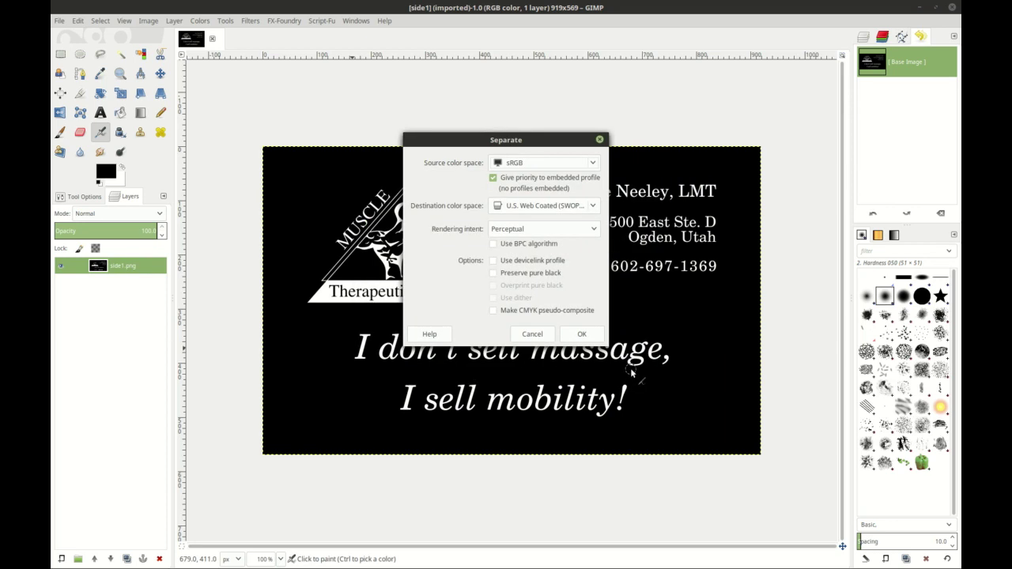
pyautogui.click(582, 335)
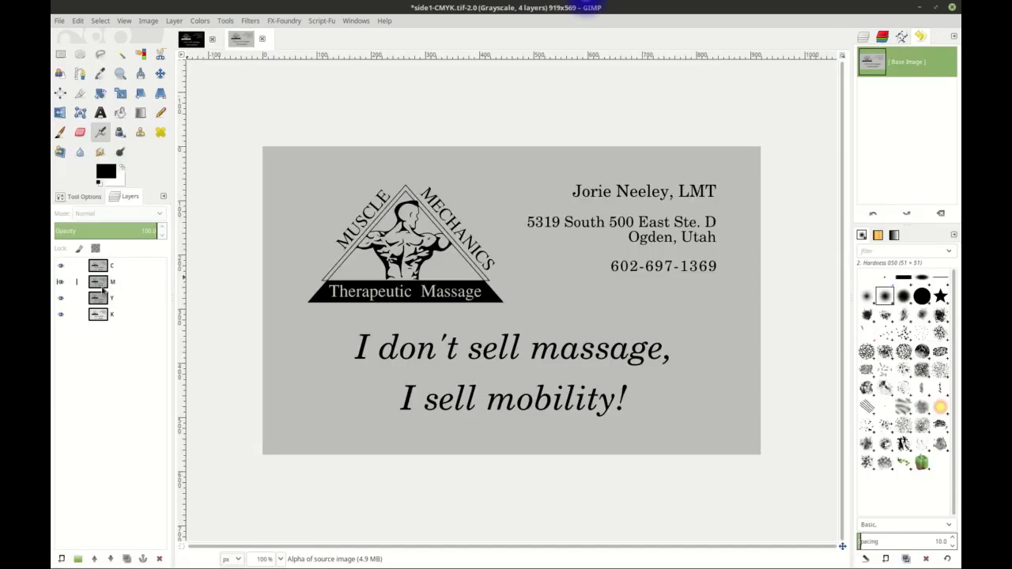
pyautogui.click(99, 317)
pyautogui.click(98, 301)
# Export the separated image to Downloads as side1-CMYK.tif, replacing the existing file, and view the TIFF from the file manager before closing it.
pyautogui.click(152, 21)
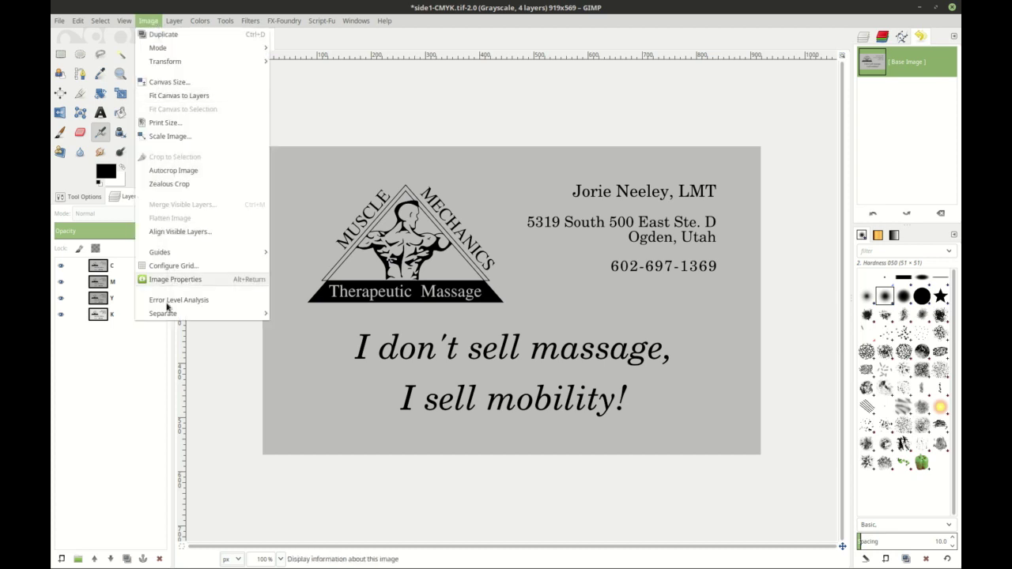
pyautogui.moveTo(169, 317)
pyautogui.click(291, 327)
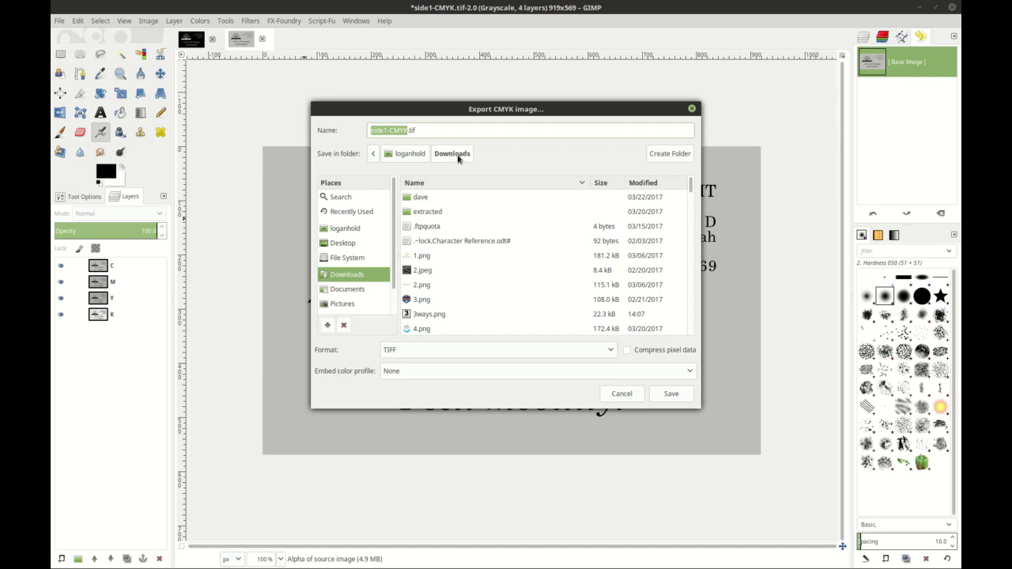
pyautogui.click(668, 394)
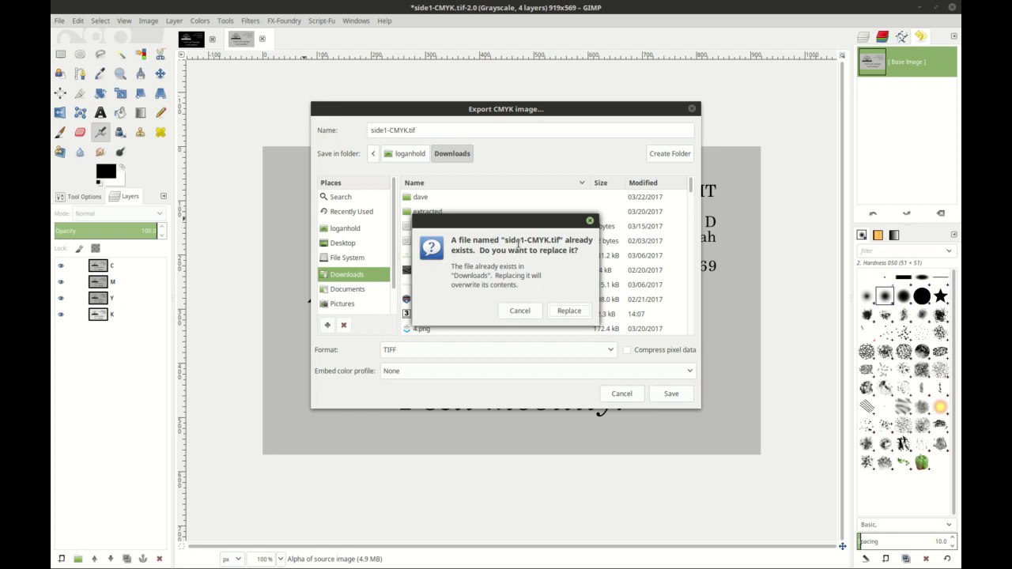
pyautogui.click(571, 313)
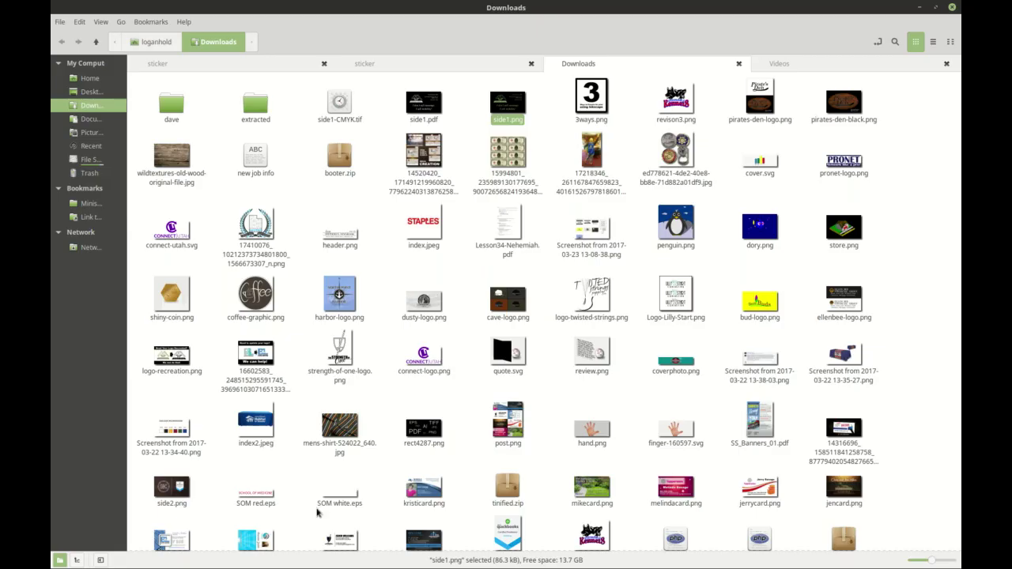
pyautogui.doubleClick(341, 110)
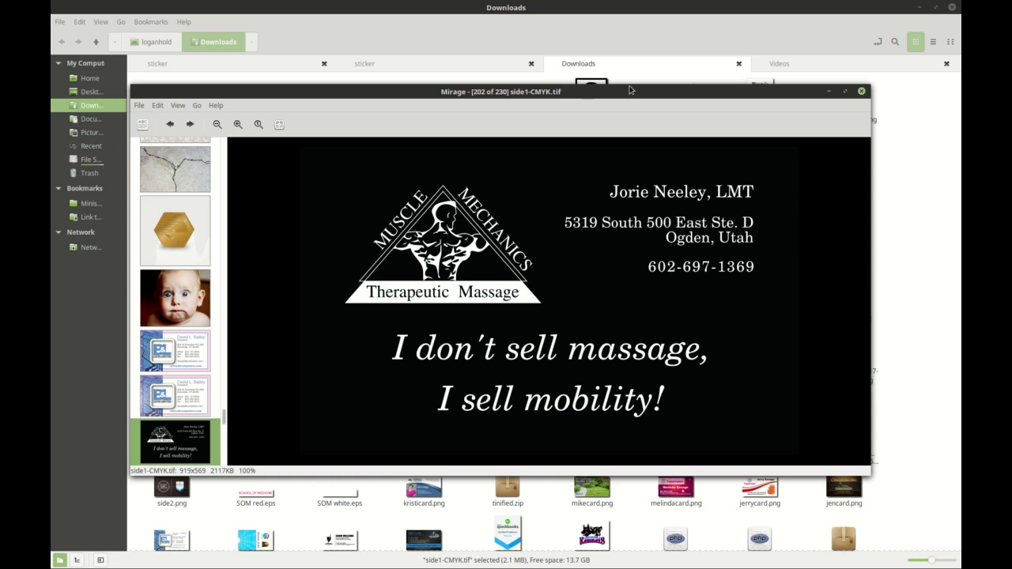
pyautogui.click(862, 92)
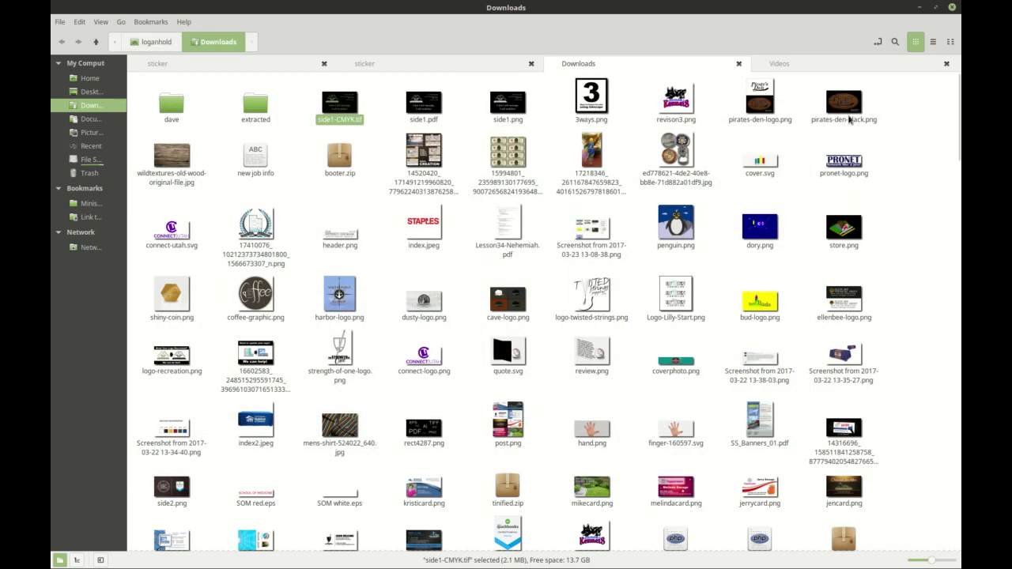